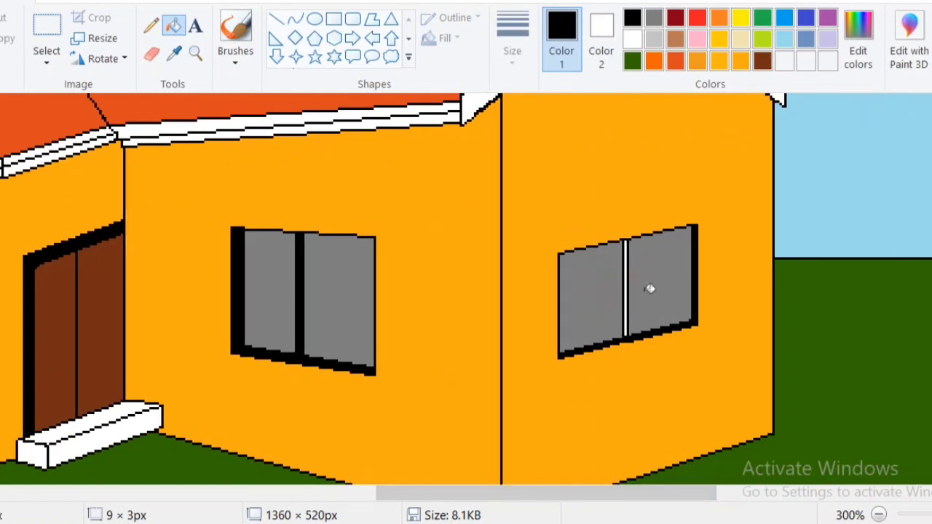
scroll(650, 289, up, 1)
drag(547, 493, 620, 493)
click(552, 317)
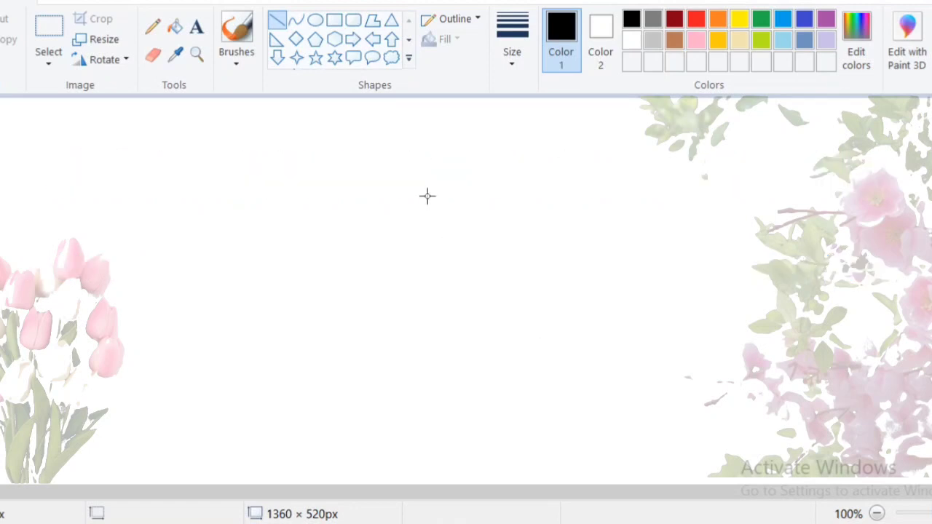
Draw a rectangle about 115 × 118 px right of the canvas centre and erase its top and bottom edges.
click(339, 19)
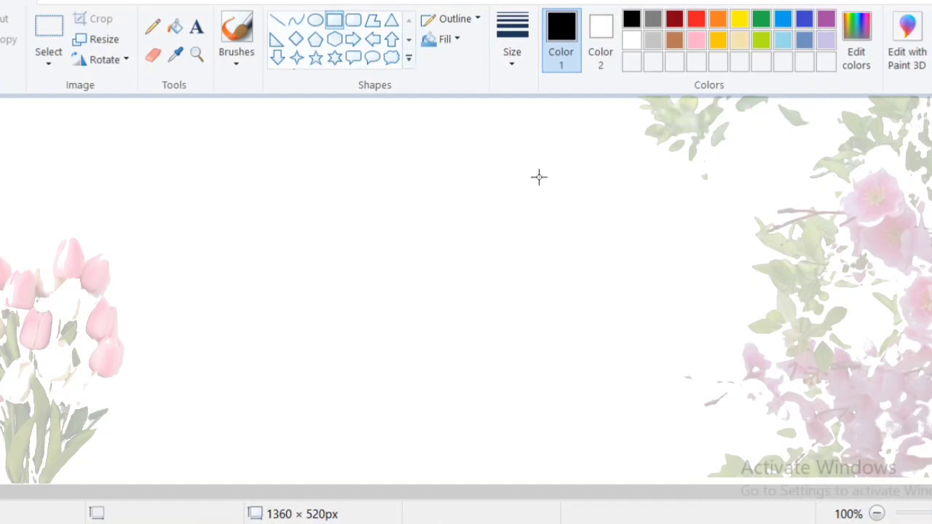
drag(574, 346, 663, 252)
click(152, 54)
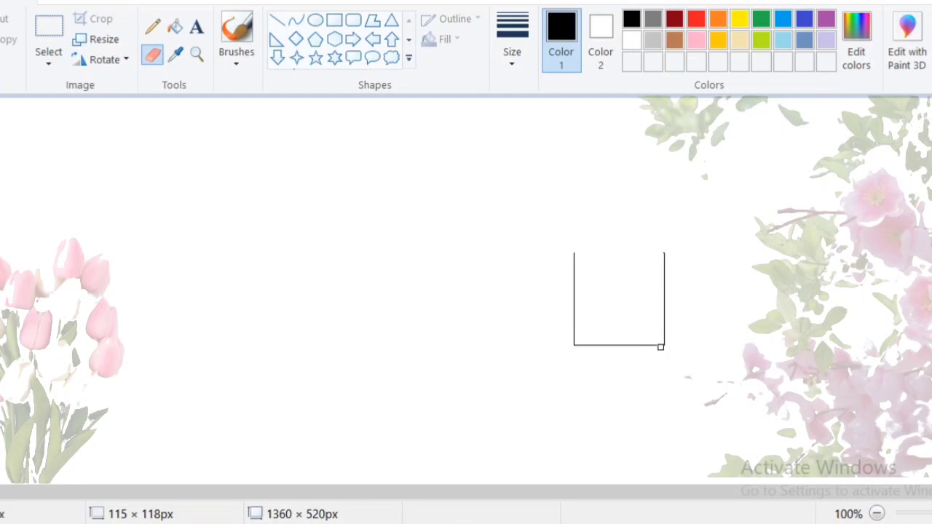
drag(624, 325, 575, 345)
Draw a slanted base edge down from the right wall line, extend the left wall line to meet it, and clean up the corner.
click(277, 19)
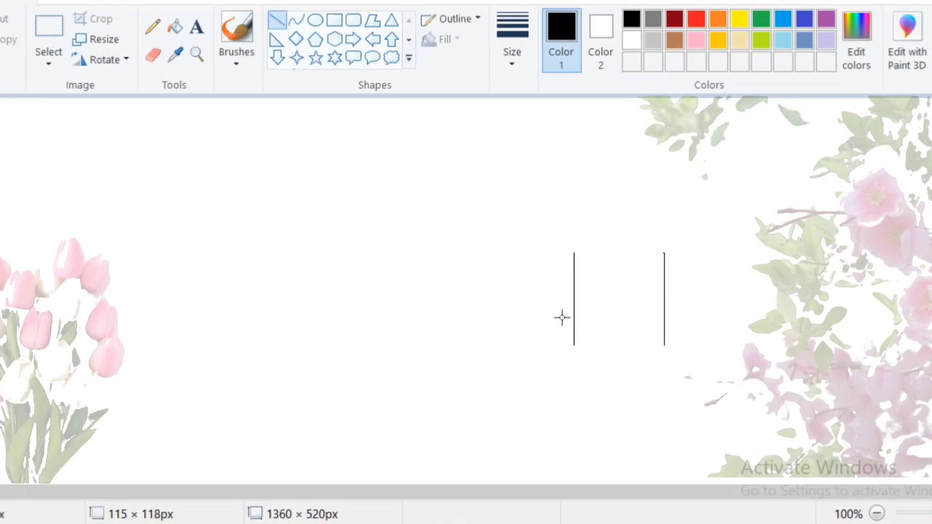
drag(664, 344, 572, 373)
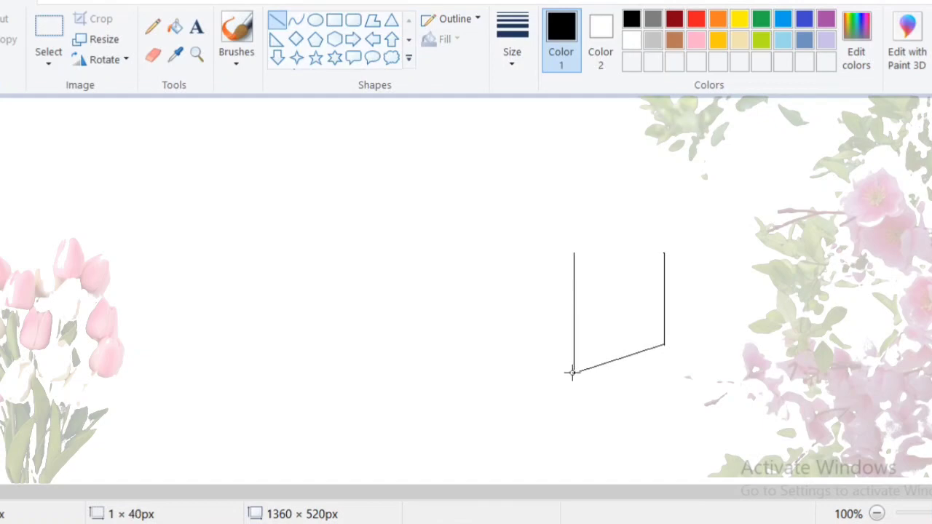
click(152, 56)
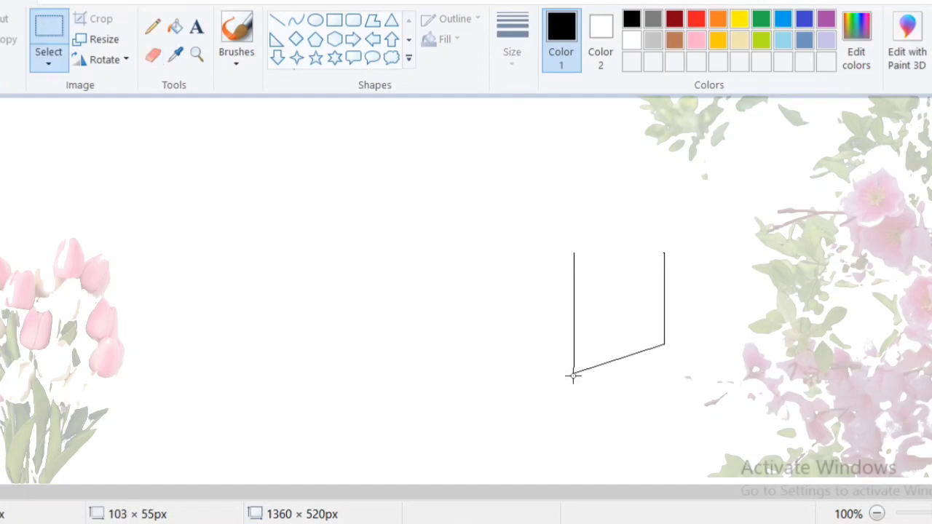
drag(574, 374, 516, 381)
key(Delete)
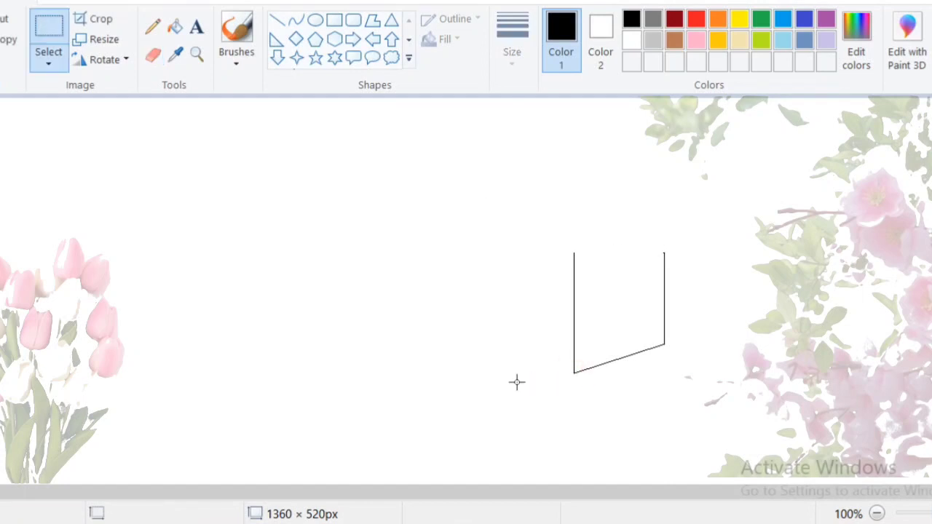
Draw a base line rising leftward from the front corner and attach a shortened copy of the slanted base edge to its far end.
click(281, 23)
drag(573, 373, 449, 341)
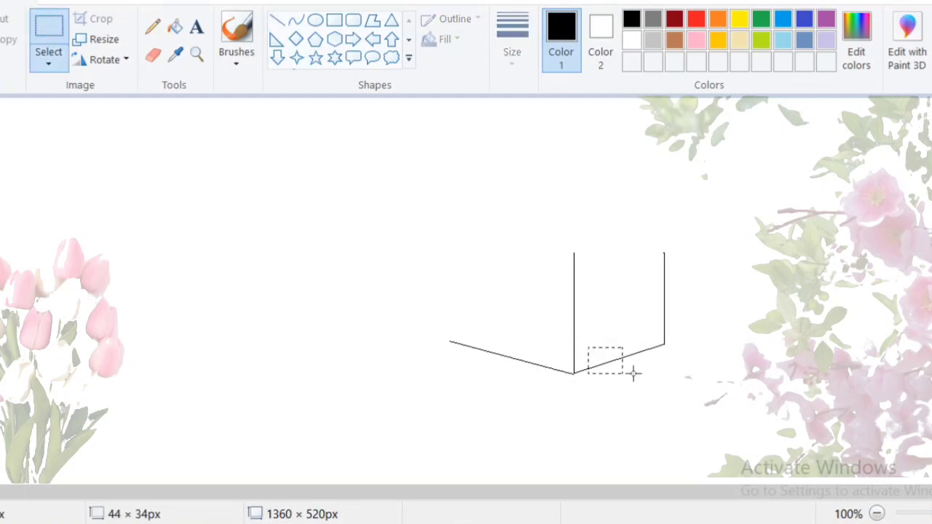
drag(634, 373, 656, 370)
key(ctrl+c)
key(ctrl+v)
drag(2, 114, 430, 354)
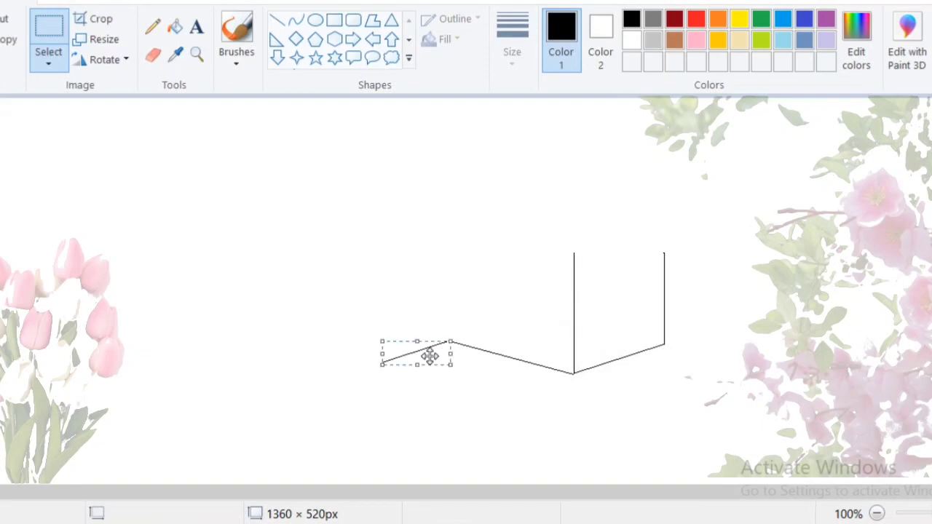
click(153, 55)
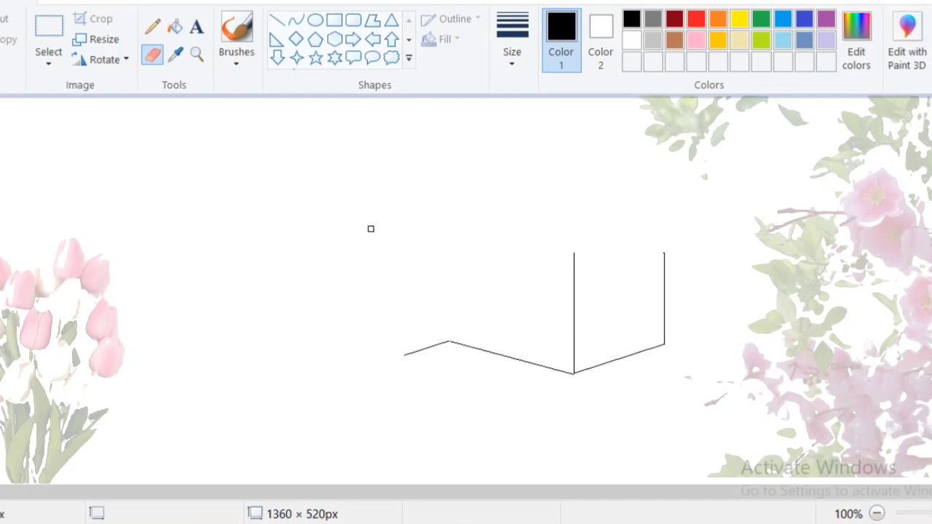
Copy a section of the long front base line and paste it twice end to end to extend the base leftward.
click(42, 56)
mouse_move(469, 338)
mouse_down()
mouse_move(529, 370)
mouse_move(562, 370)
mouse_up()
key(ctrl+c)
key(ctrl+v)
drag(5, 114, 387, 334)
key(ctrl+v)
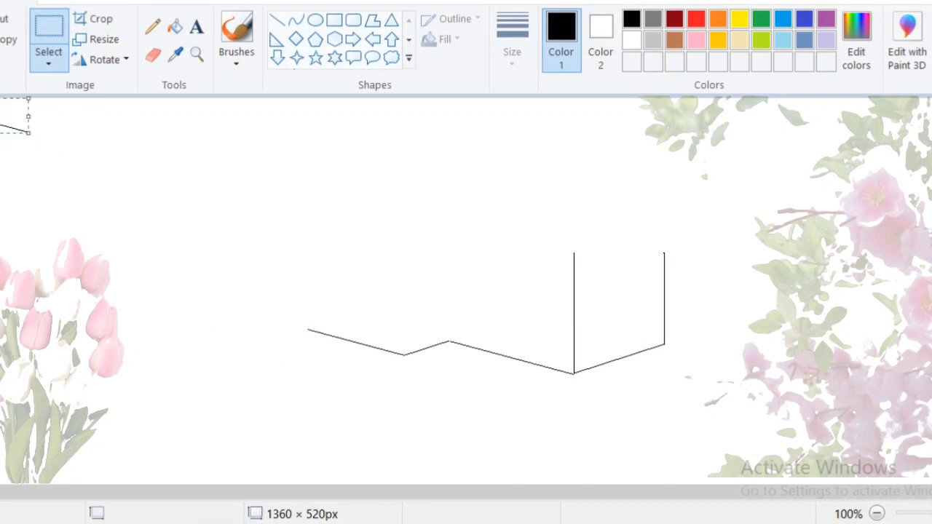
drag(1, 113, 277, 310)
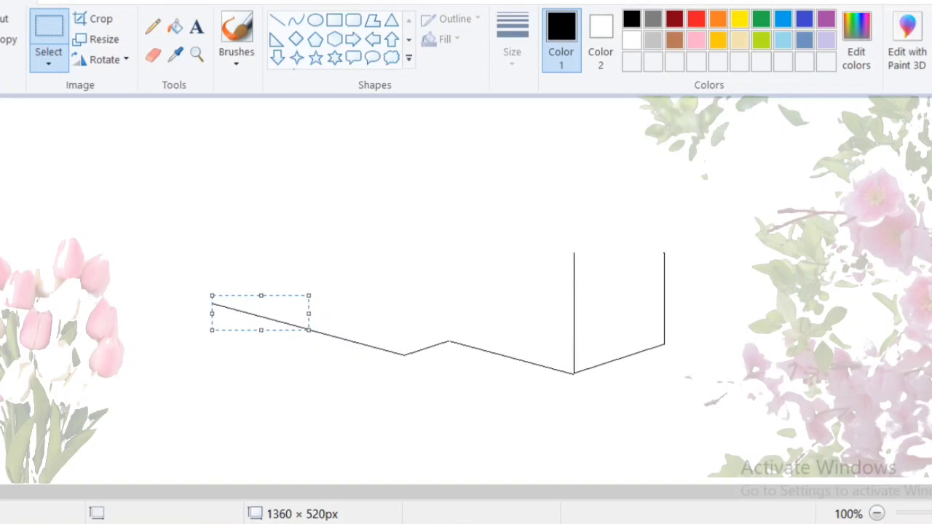
Draw a vertical wall line about 122 px tall up from the inner corner of the base.
click(276, 20)
drag(448, 342, 448, 246)
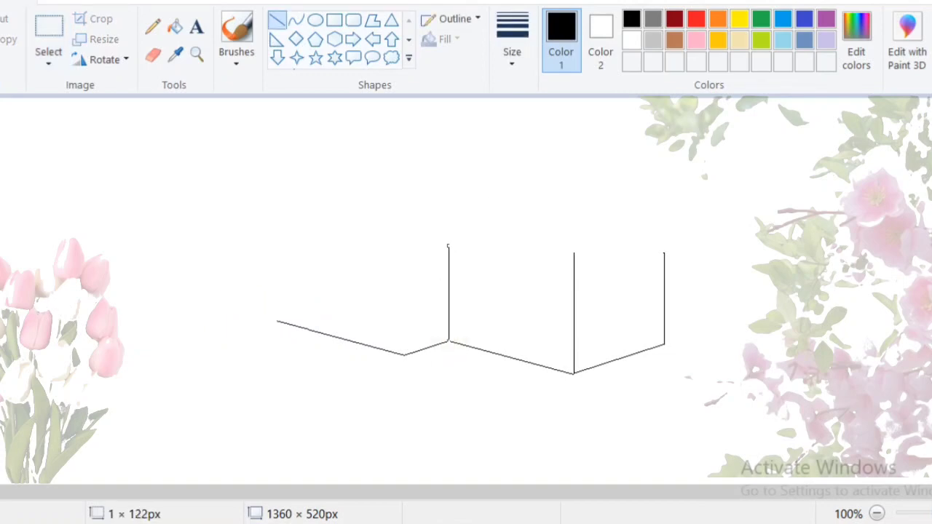
drag(403, 354, 412, 246)
drag(564, 260, 616, 214)
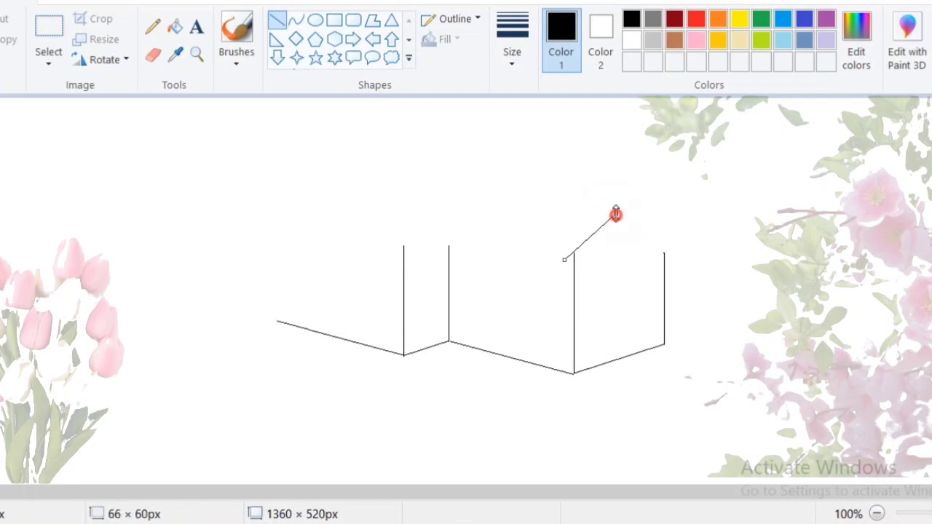
key(ctrl+z)
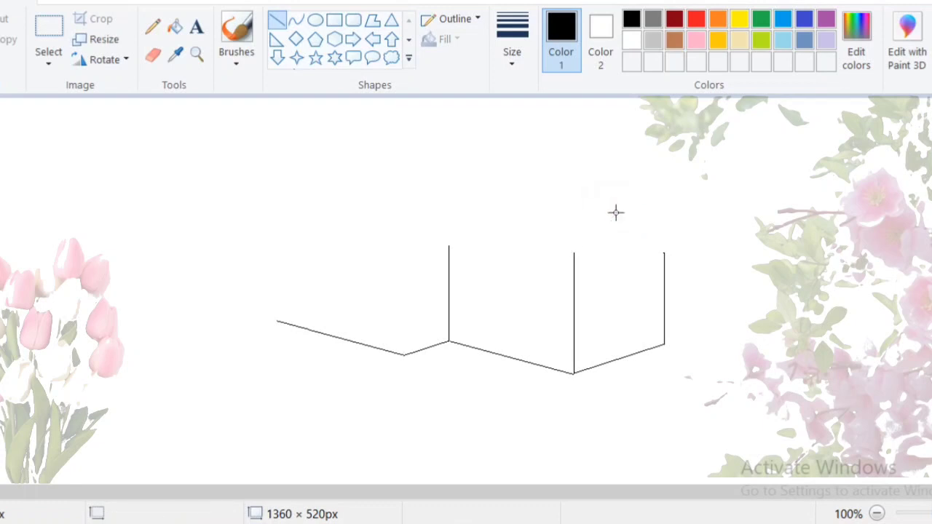
Draw a vertical wall line about 134 px tall up from the outer corner of the left wing's base.
drag(403, 354, 422, 249)
click(504, 255)
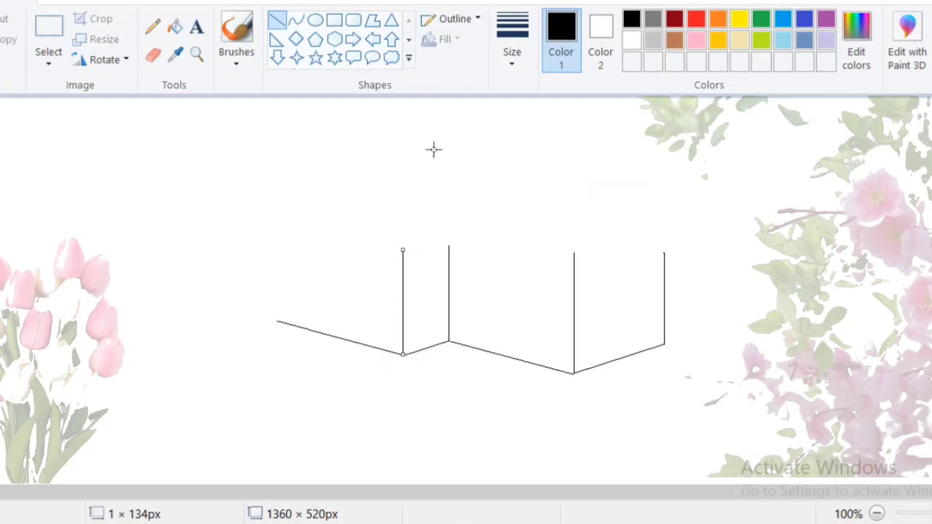
Draw the two inner gable lines over the right wing, each about 70 px wide, meeting at a central peak.
drag(560, 260, 609, 219)
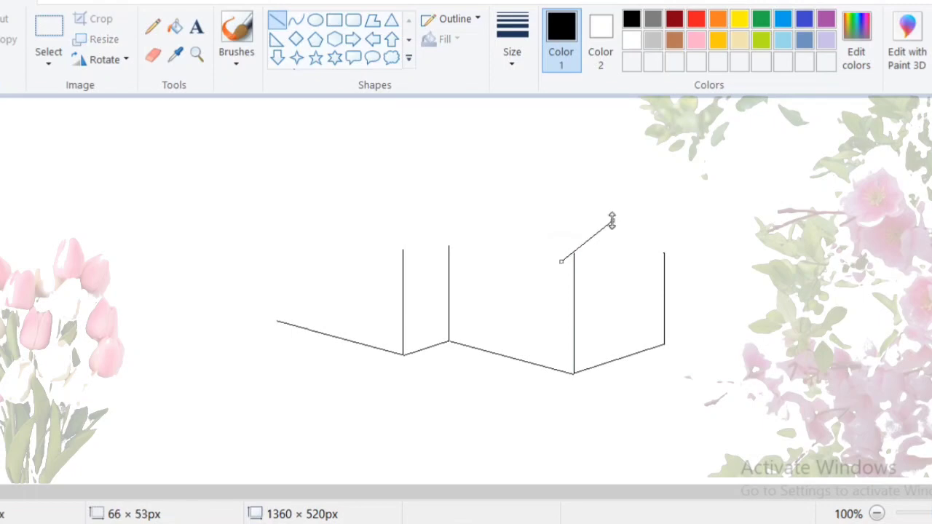
drag(675, 259, 617, 215)
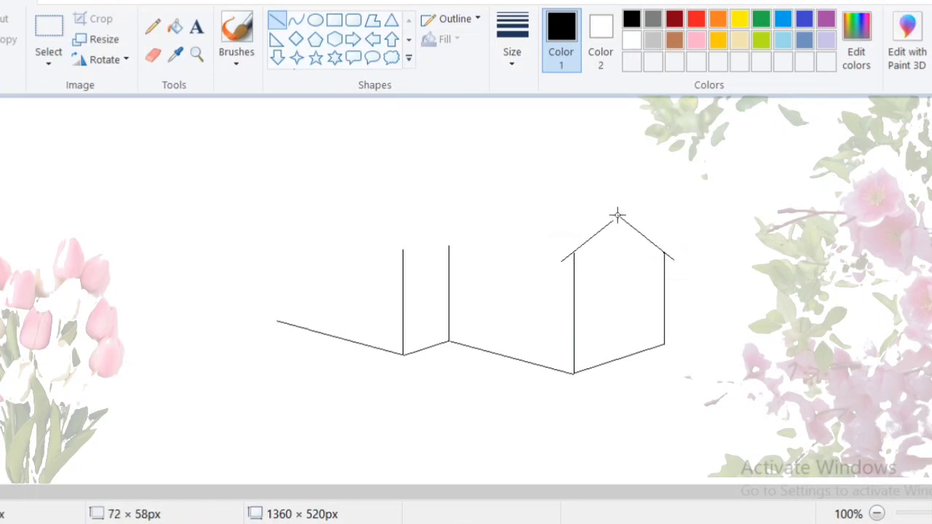
drag(562, 260, 616, 217)
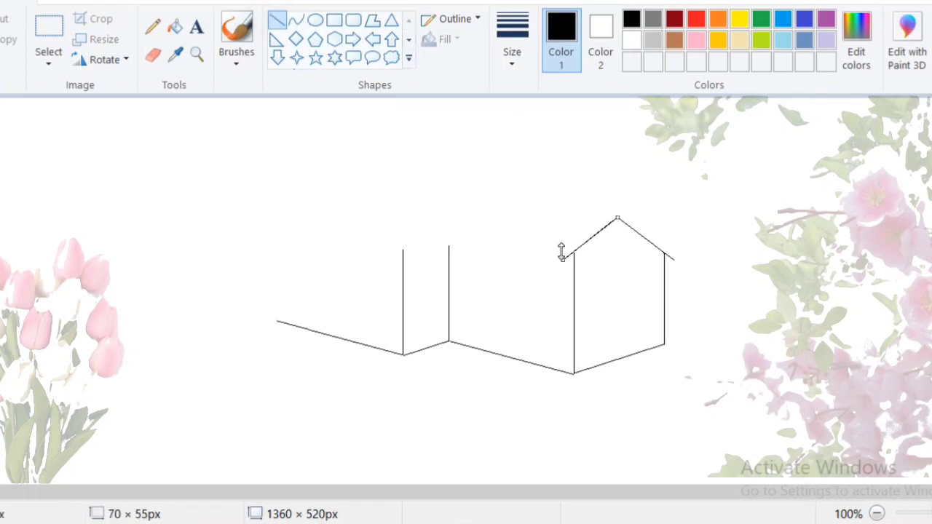
Draw a second pair of sloping lines parallel to and just above the right wing's gable as the outer roof edge.
mouse_move(558, 254)
mouse_down()
mouse_move(566, 258)
mouse_move(553, 259)
mouse_move(616, 209)
mouse_up()
click(682, 260)
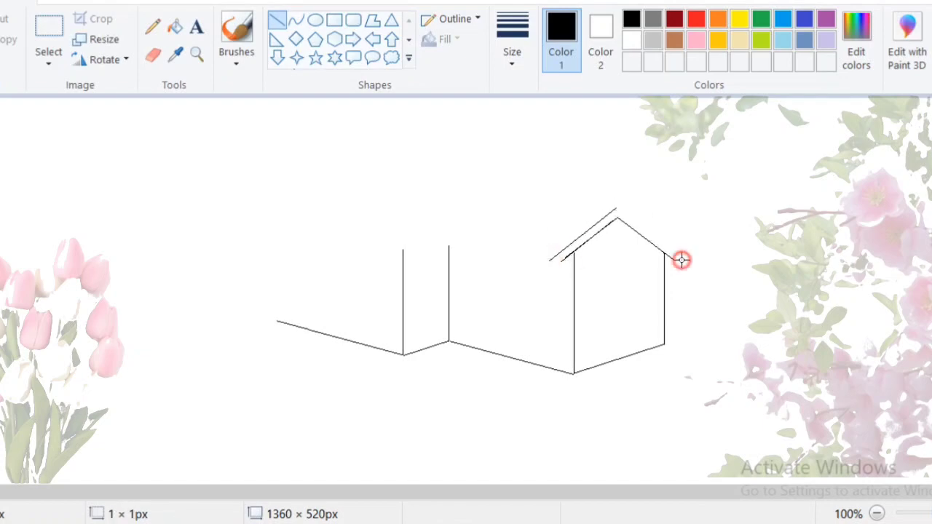
drag(681, 260, 616, 207)
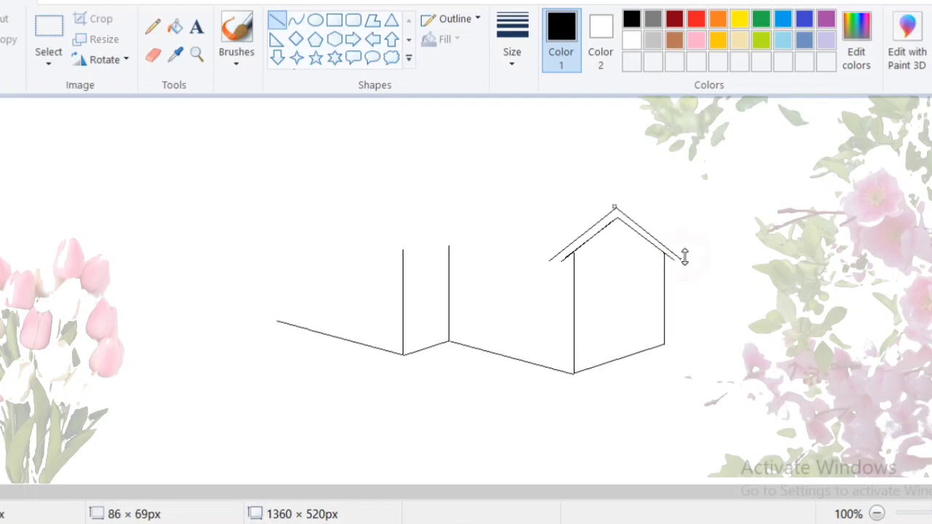
drag(684, 256, 686, 263)
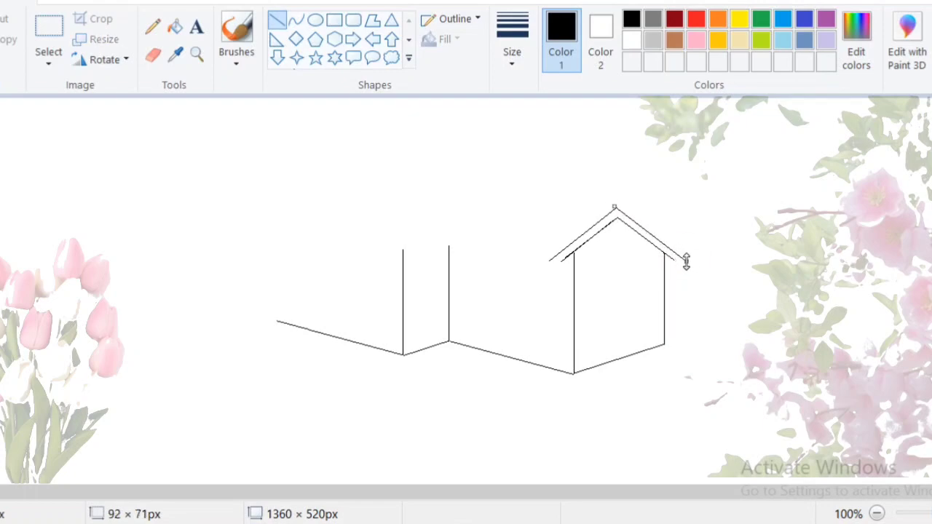
Close both eave ends of the right gable with short vertical lines and erase the overshooting line ends.
drag(665, 259, 666, 247)
mouse_move(558, 255)
mouse_down()
mouse_move(558, 269)
mouse_move(561, 261)
mouse_up()
click(152, 56)
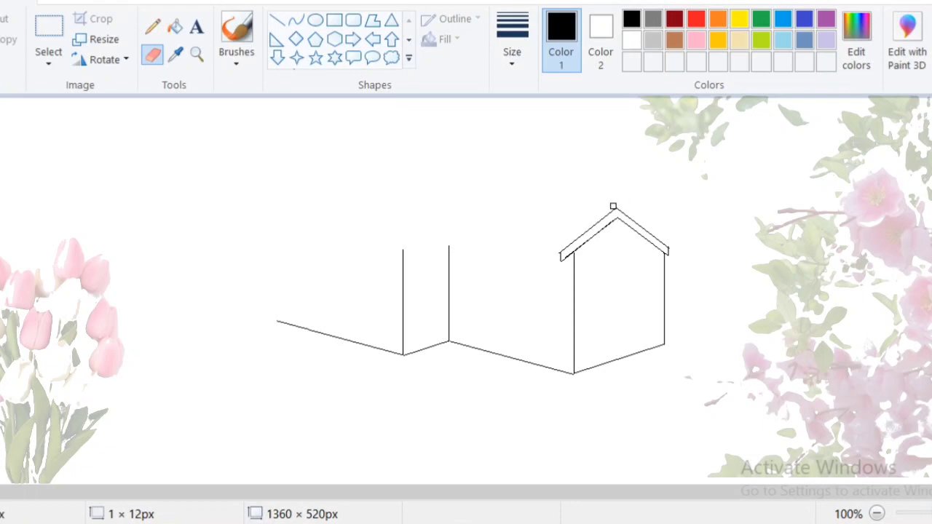
Draw a horizontal ridge line leftward from the right gable's peak and a vertical wall line at the left end of the base.
click(277, 19)
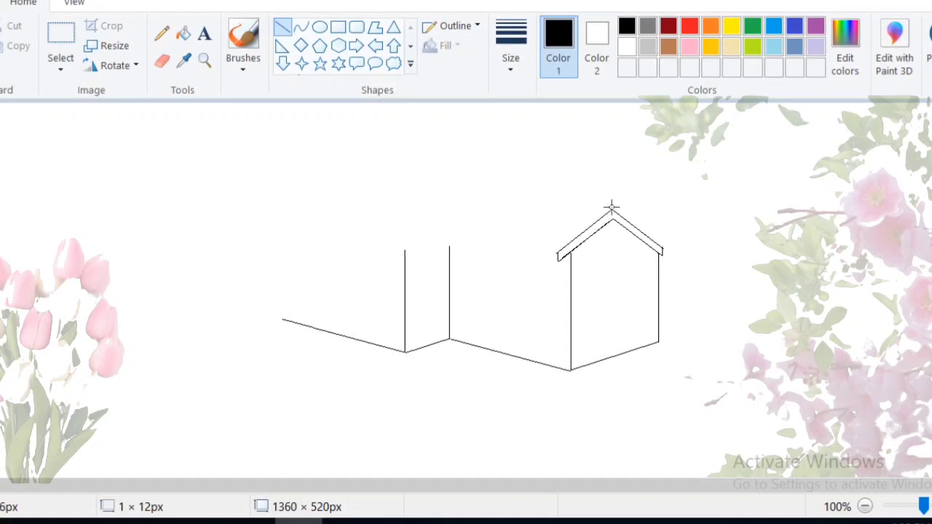
drag(612, 210, 380, 207)
mouse_move(296, 321)
mouse_down()
mouse_move(296, 289)
mouse_move(317, 246)
mouse_up()
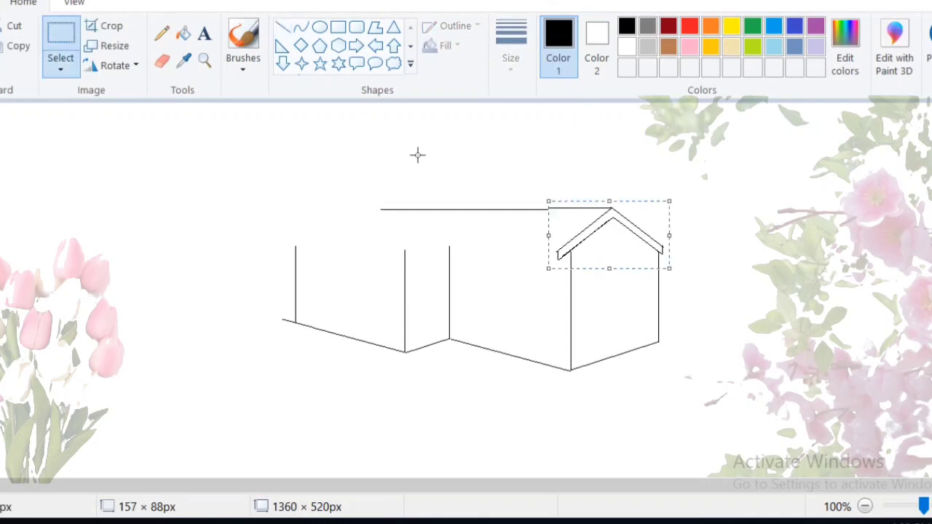
Move the right gable roof upward and raise the rest of the ridge line to align with its peak.
drag(603, 260, 604, 244)
drag(372, 202, 552, 215)
key(Up)
key(Up)
key(Up)
key(Up)
key(Up)
key(Up)
key(Up)
key(Up)
key(Up)
key(Up)
key(Up)
key(Up)
key(Up)
key(Up)
key(Up)
key(Up)
key(Up)
key(Up)
key(Up)
key(Up)
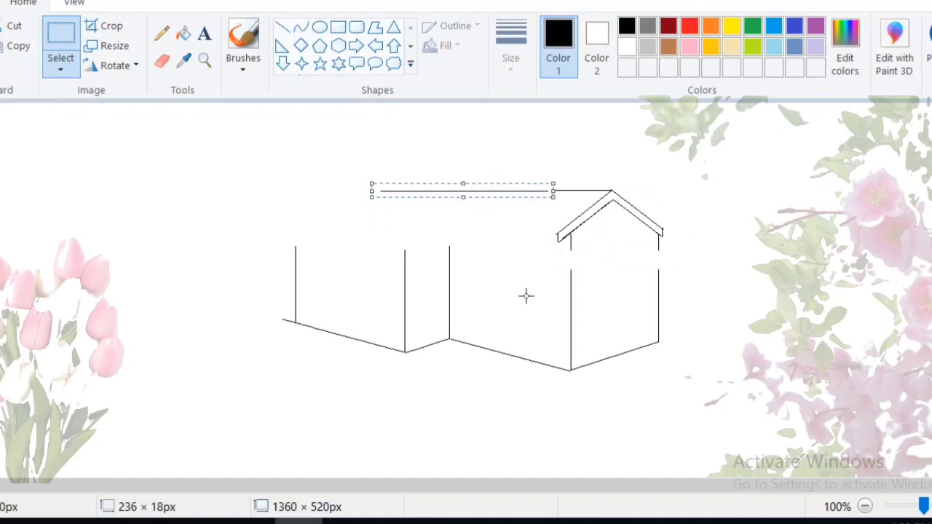
Redraw the missing line segments joining the right wing's two walls to the raised roof and closing the ridge gap.
click(281, 27)
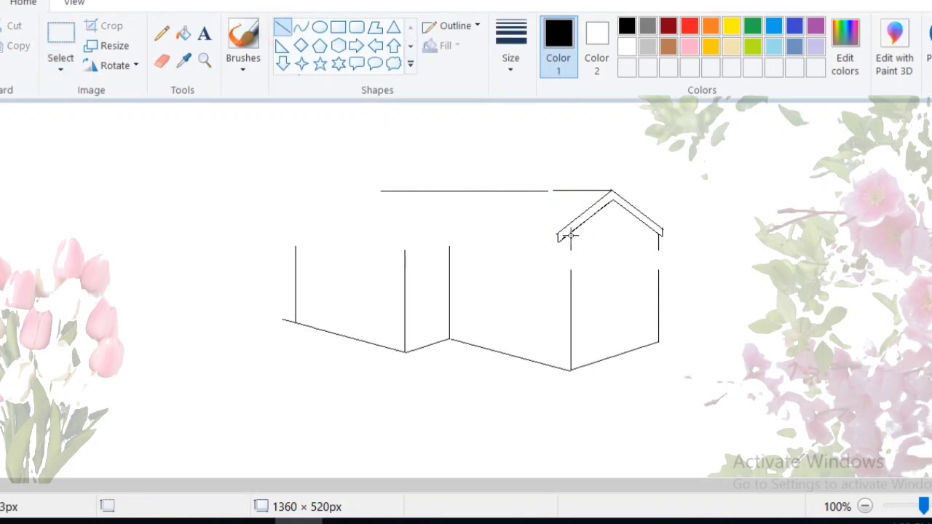
drag(571, 235, 571, 271)
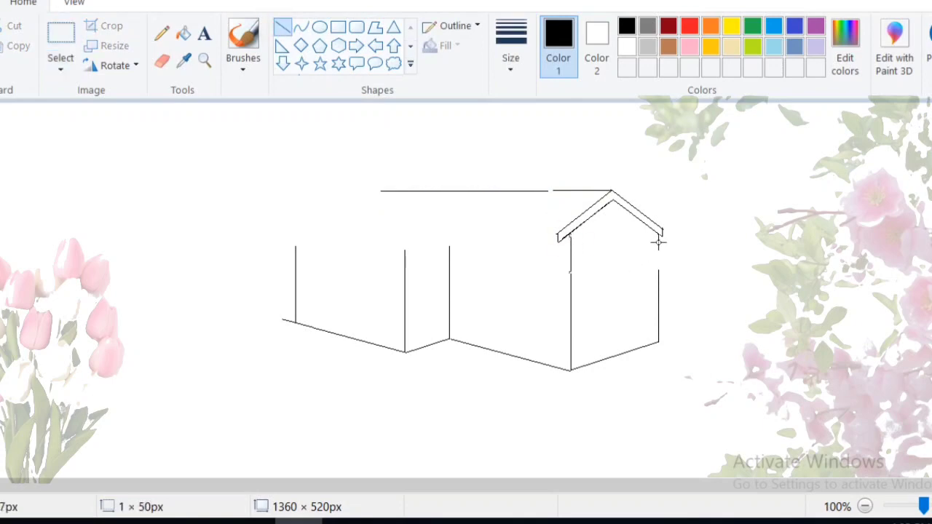
drag(660, 239, 658, 269)
drag(540, 191, 554, 191)
Draw a double-lined gable over the left wing, with outer lines about 81 × 51 px and 83 × 64 px.
drag(289, 249, 346, 216)
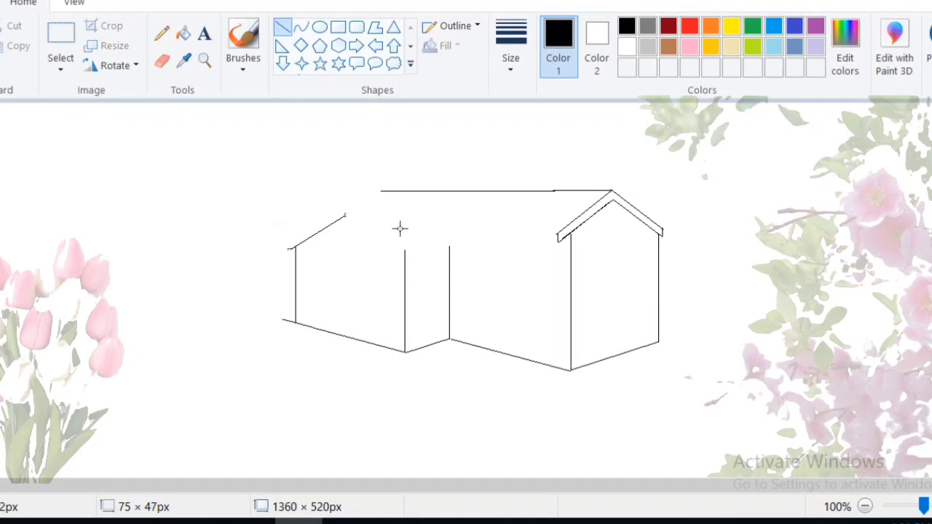
drag(406, 254, 348, 215)
drag(289, 241, 348, 209)
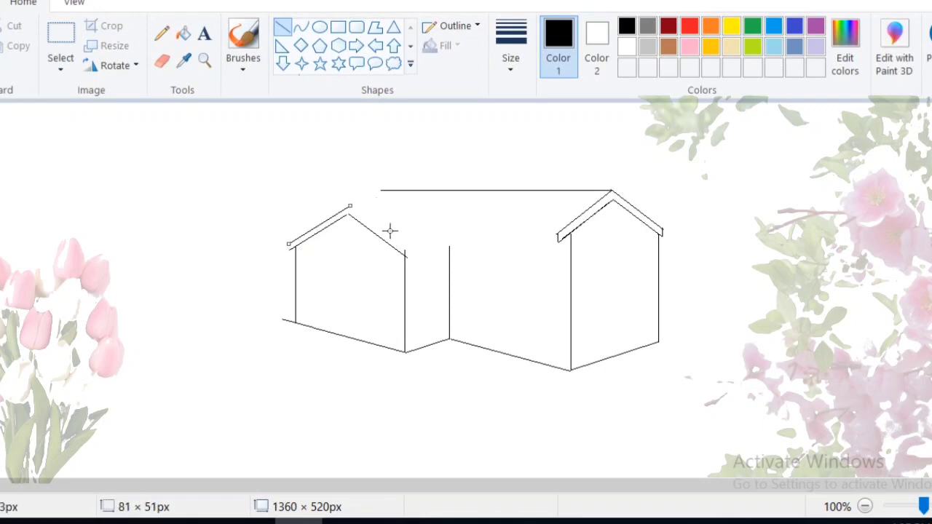
drag(410, 254, 348, 208)
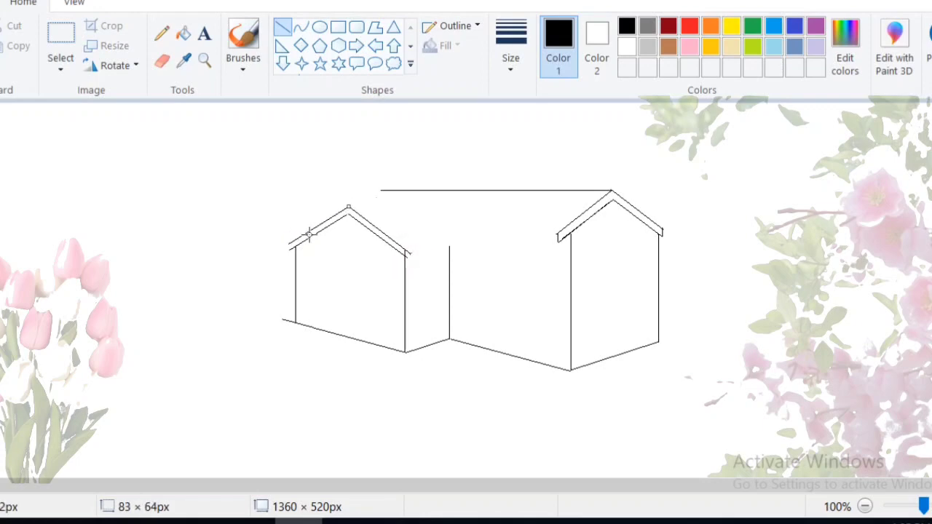
Close the left gable's eave ends with short vertical lines and erase the overshooting line ends at the eaves and peak.
drag(290, 241, 290, 249)
drag(407, 253, 410, 262)
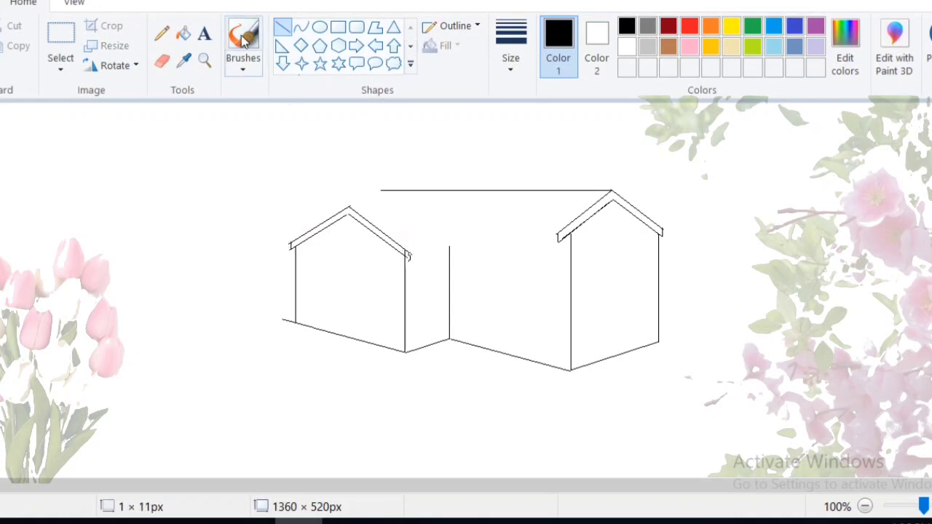
click(162, 61)
scroll(809, 442, up, 1)
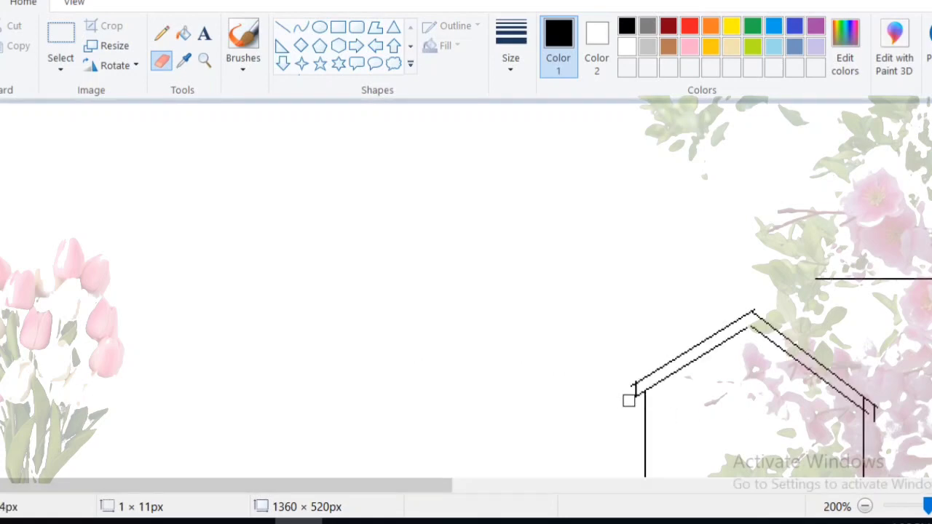
scroll(555, 276, right, 5)
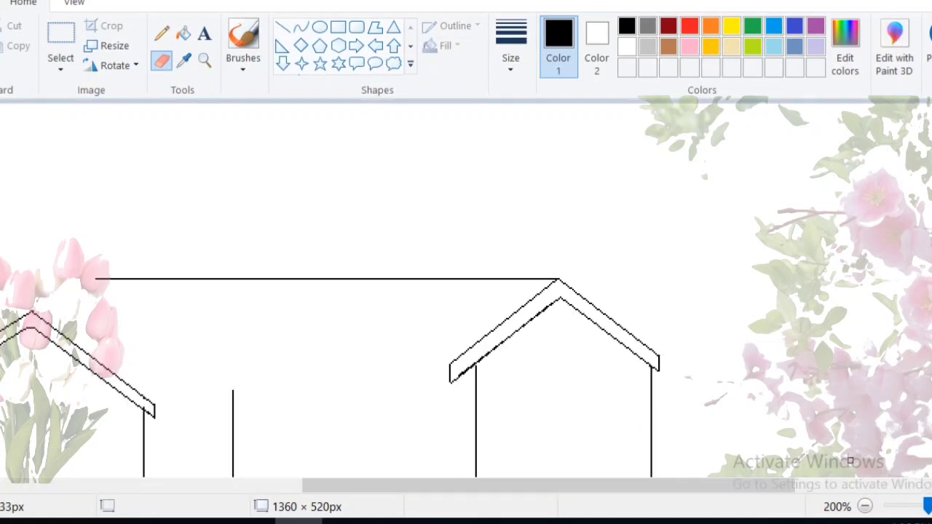
scroll(409, 405, left, 3)
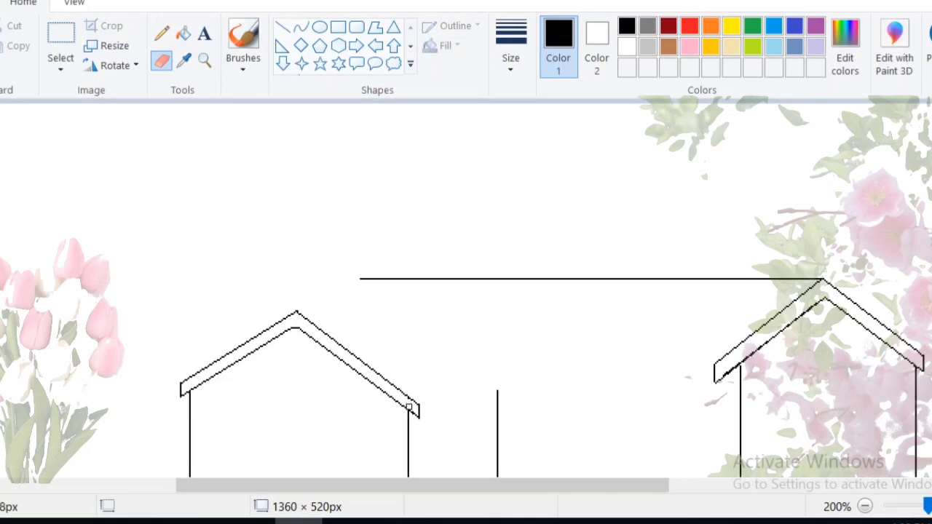
Erase the horizontal ridge line and draw gently sloping ridge lines inward from both gable peaks, the left one about 98 × 6 px.
scroll(410, 402, down, 1)
drag(371, 183, 577, 183)
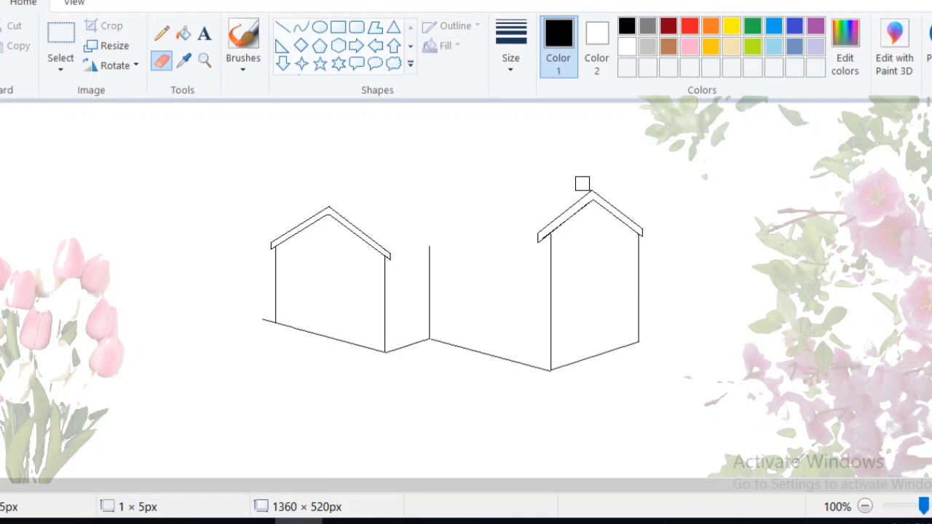
click(283, 27)
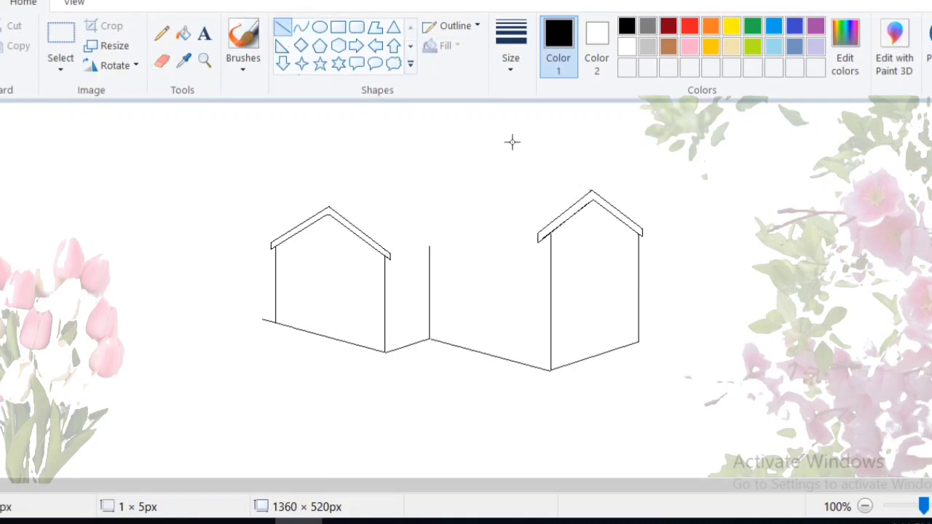
mouse_move(592, 191)
mouse_down()
mouse_move(349, 206)
mouse_move(387, 195)
mouse_up()
drag(328, 209, 404, 213)
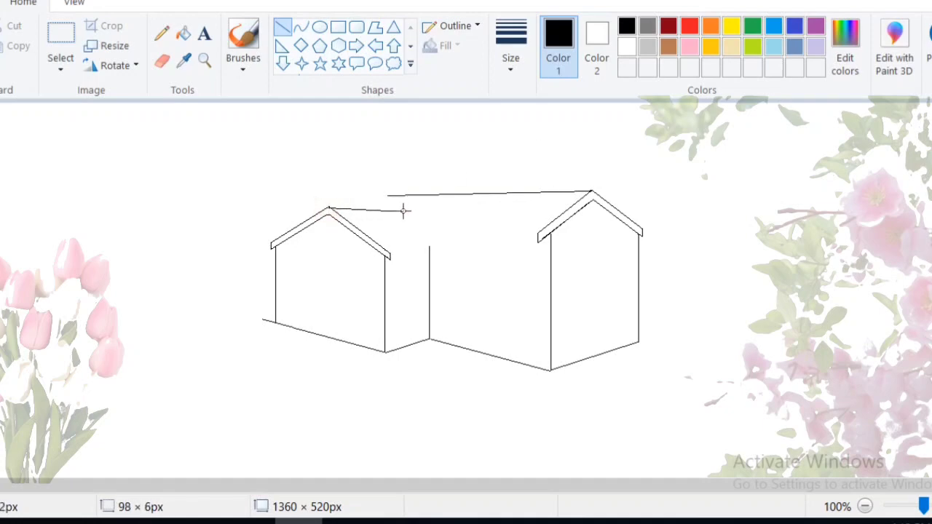
Shorten the top of the inner corner wall line and connect it to the left ridge's end with a sloping roof line.
click(162, 61)
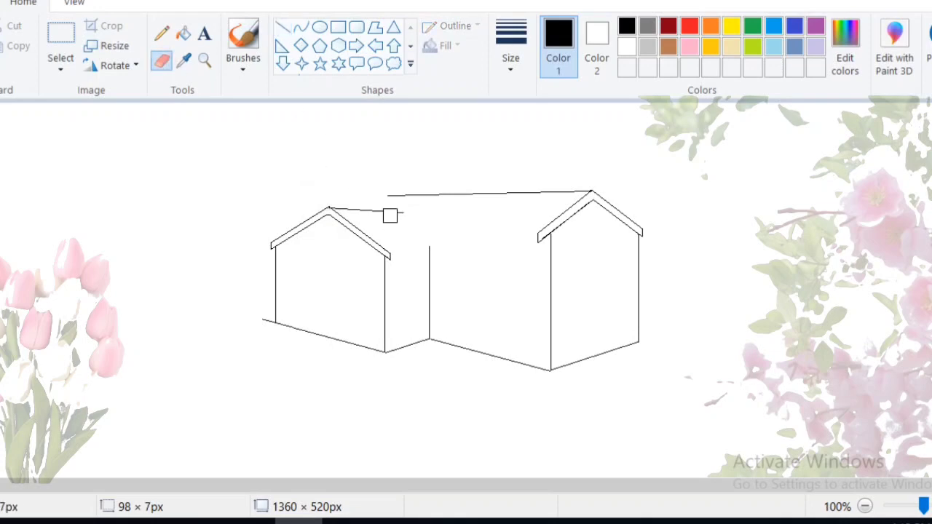
drag(419, 260, 427, 253)
click(283, 27)
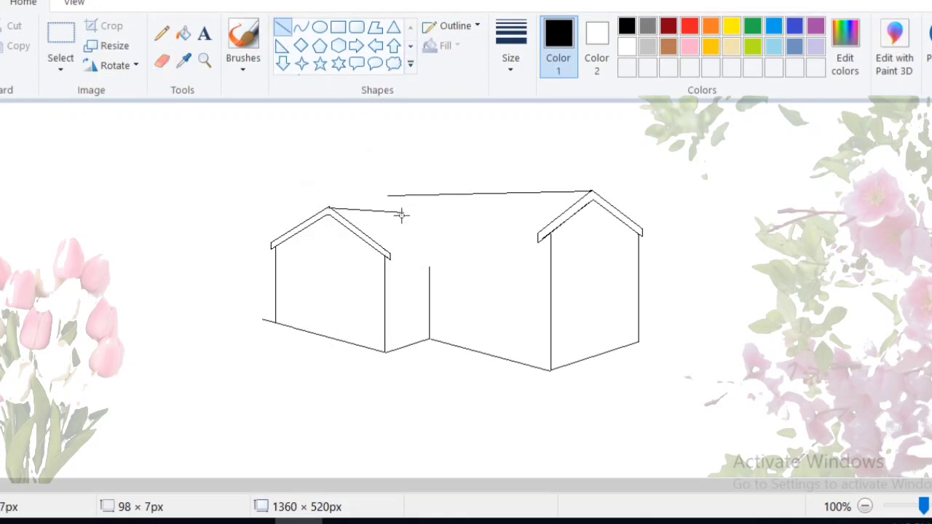
mouse_move(404, 212)
mouse_down()
mouse_move(430, 258)
mouse_move(430, 249)
mouse_up()
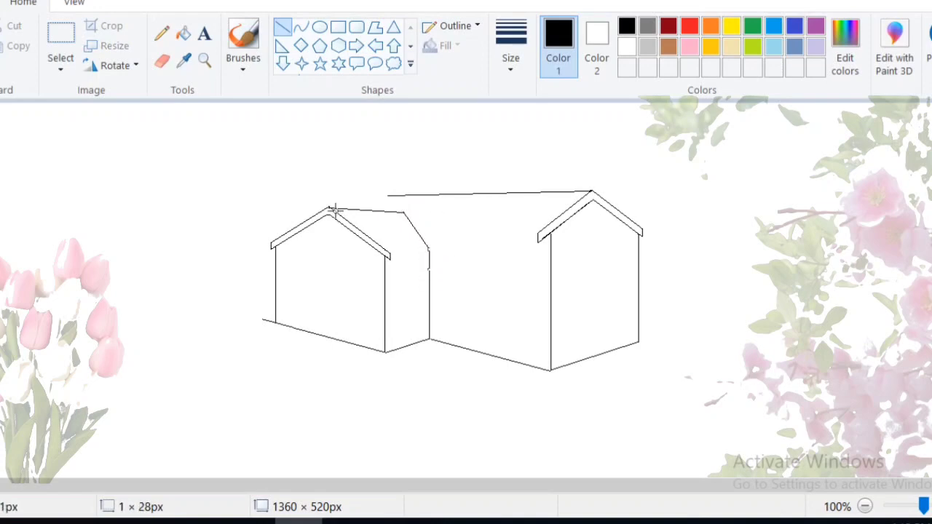
Double the left ridge with a line about 95 × 7 px and redraw the right ridge as lines about 308 × 24 and 278 × 22 px.
drag(333, 210, 408, 214)
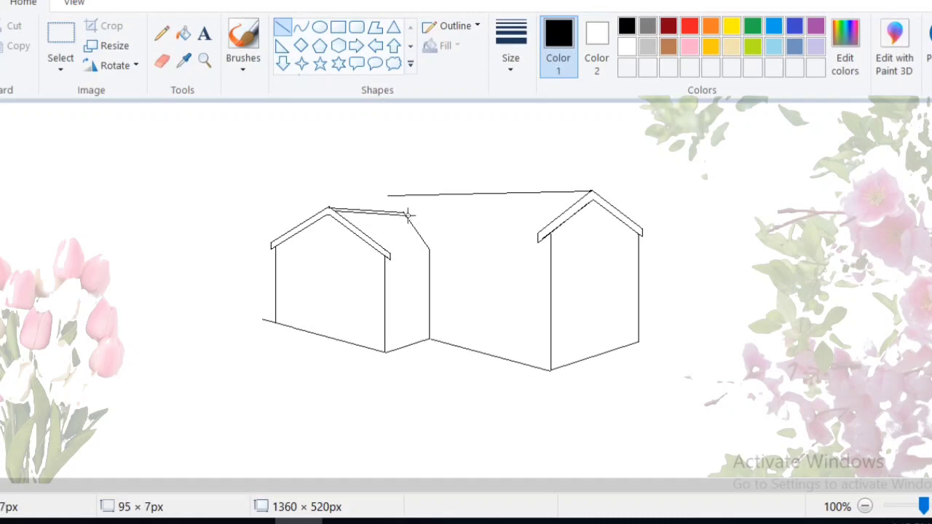
click(162, 62)
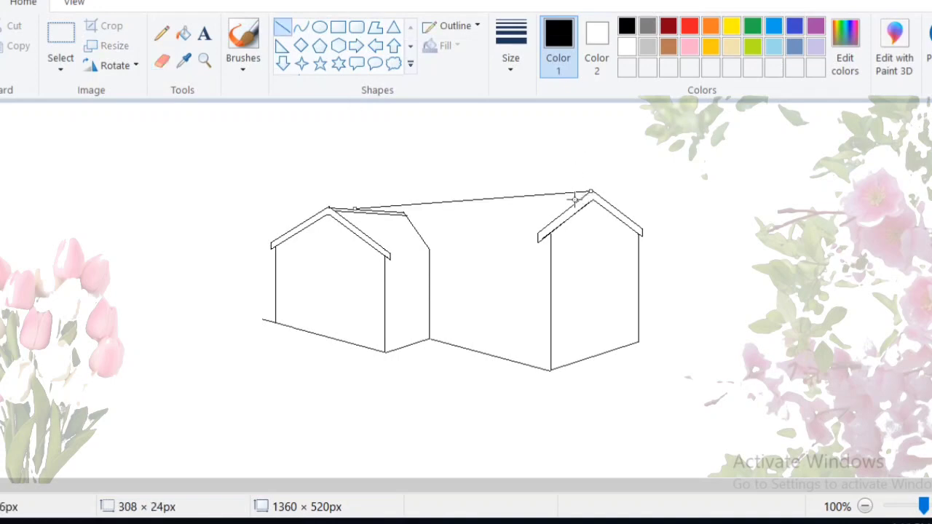
click(288, 27)
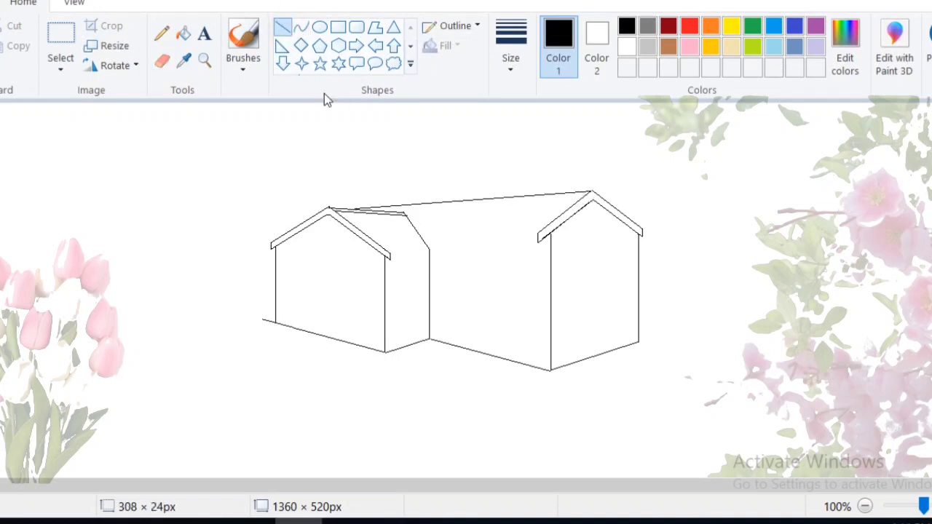
drag(587, 195, 372, 211)
Trim the left wing's overshooting base line and draw two eave lines, about 150 × 11 and 144 × 11 px, from the right gable to the inner corner.
click(161, 61)
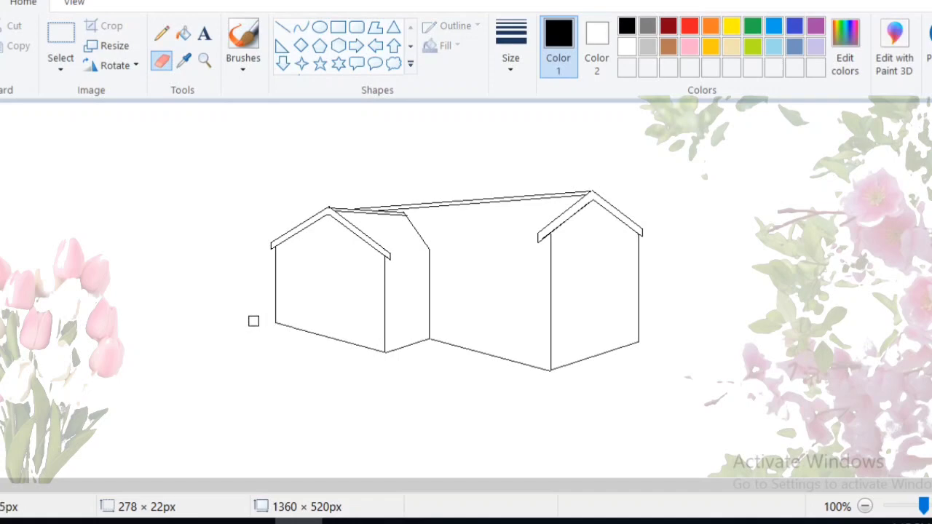
click(283, 27)
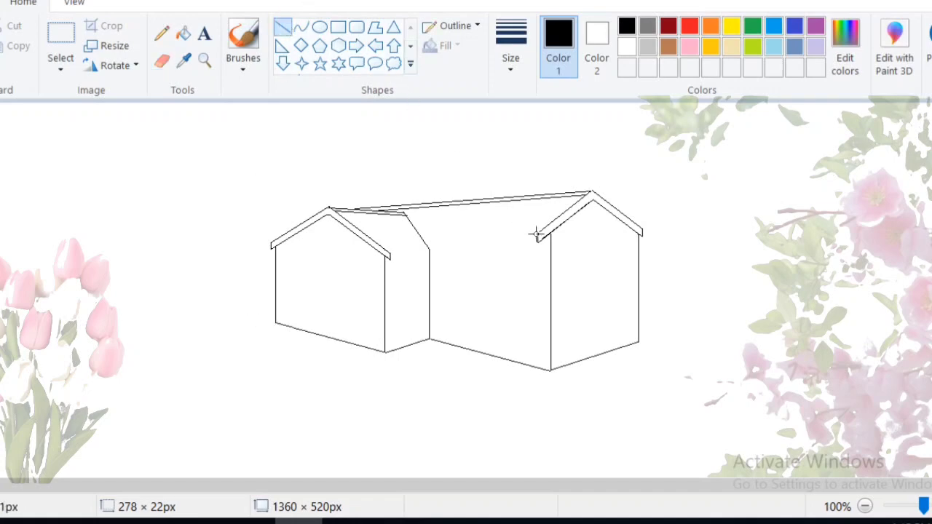
drag(537, 234, 423, 240)
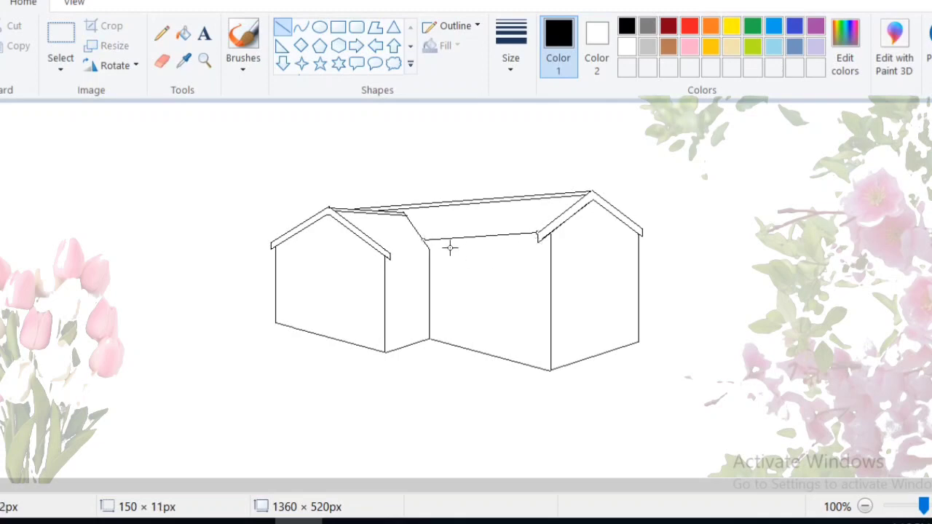
click(284, 29)
drag(540, 246, 427, 250)
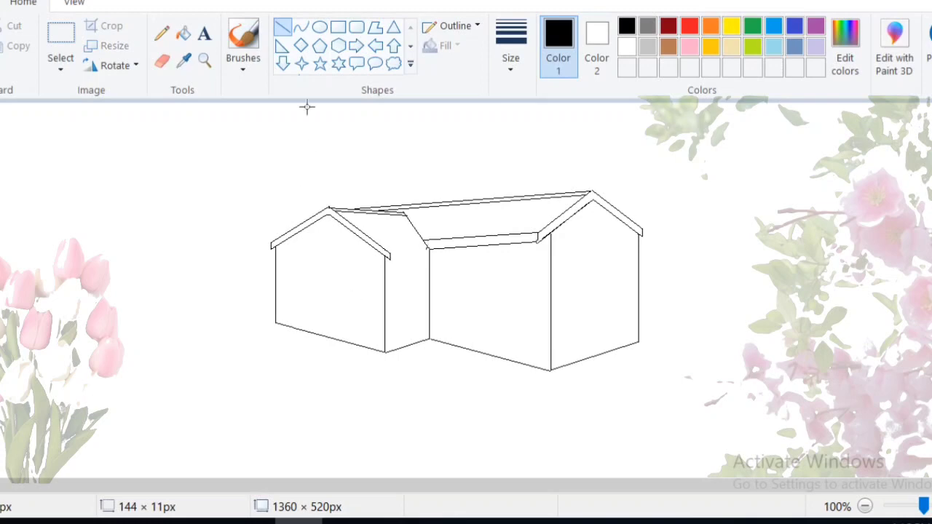
Draw the left wing's double side eave to the inner corner, about 49 × 17 px, and erase stray line ends at the peak and corner.
click(162, 61)
click(928, 506)
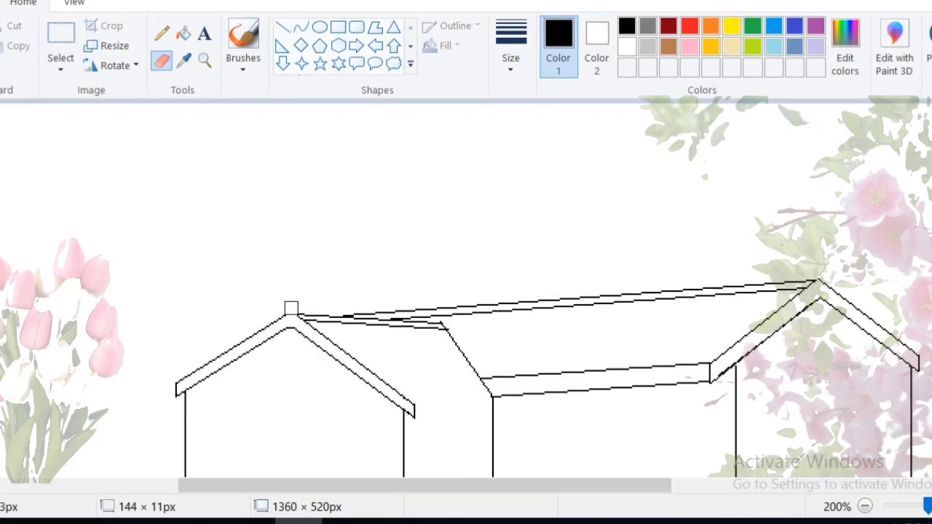
mouse_move(390, 254)
mouse_down()
mouse_move(423, 239)
mouse_move(426, 259)
mouse_move(426, 246)
mouse_up()
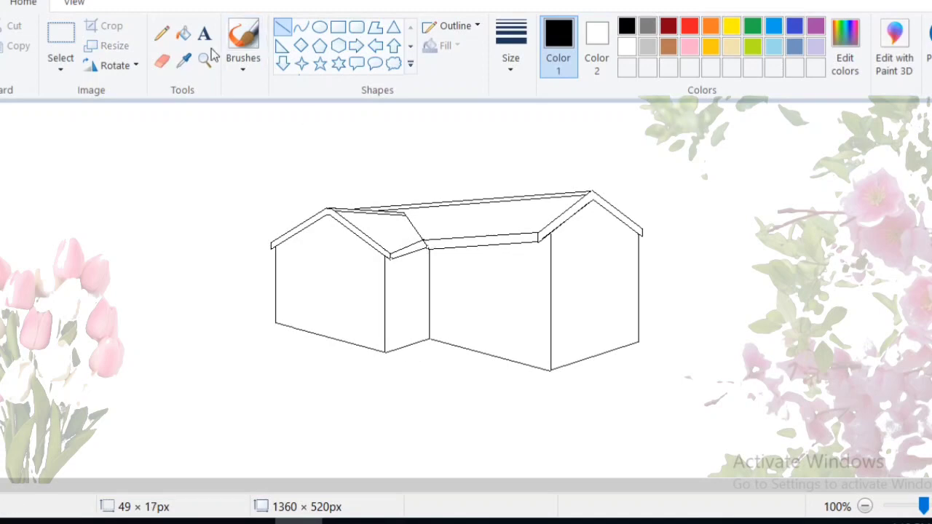
click(162, 60)
scroll(789, 356, up, 1)
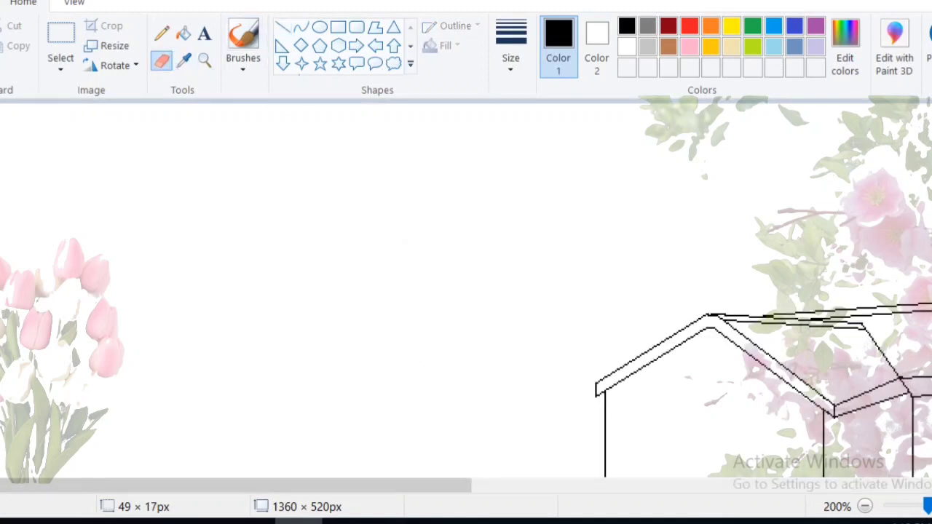
drag(454, 486, 657, 467)
scroll(539, 292, down, 3)
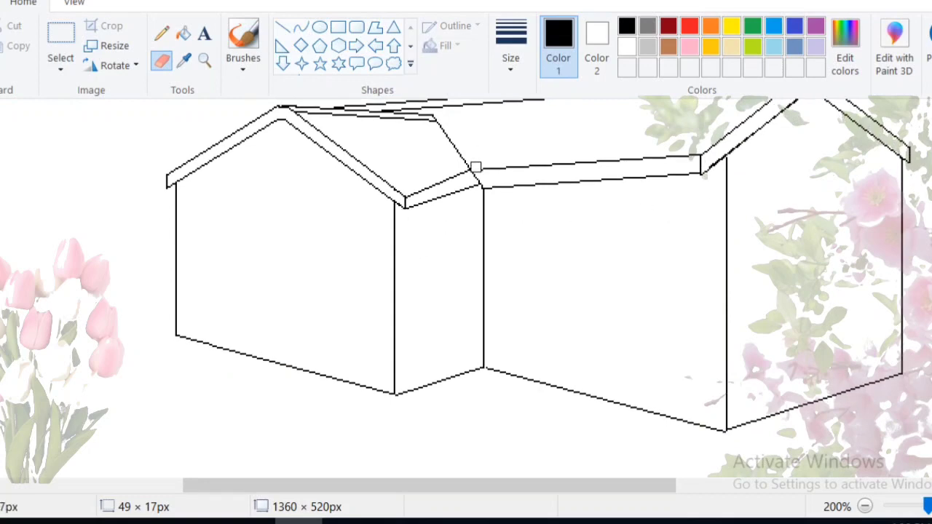
Draw the lower front edge of a doorstep at the inner corner, about 53 × 20 px, and outline its small end face.
click(283, 27)
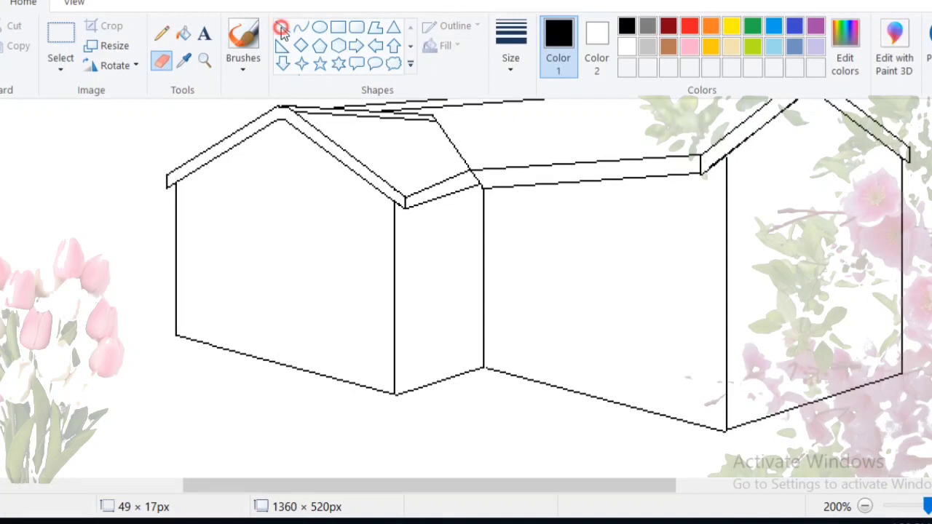
drag(432, 395, 511, 368)
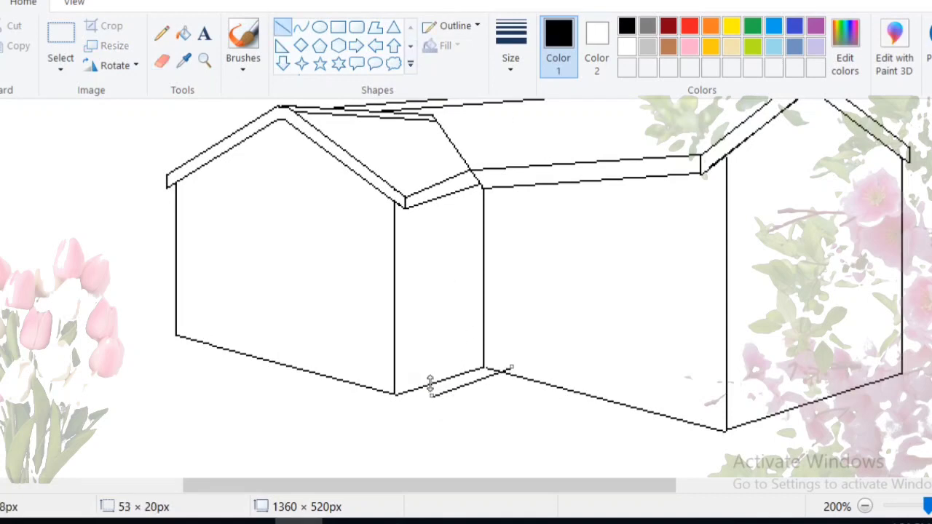
drag(432, 379, 433, 396)
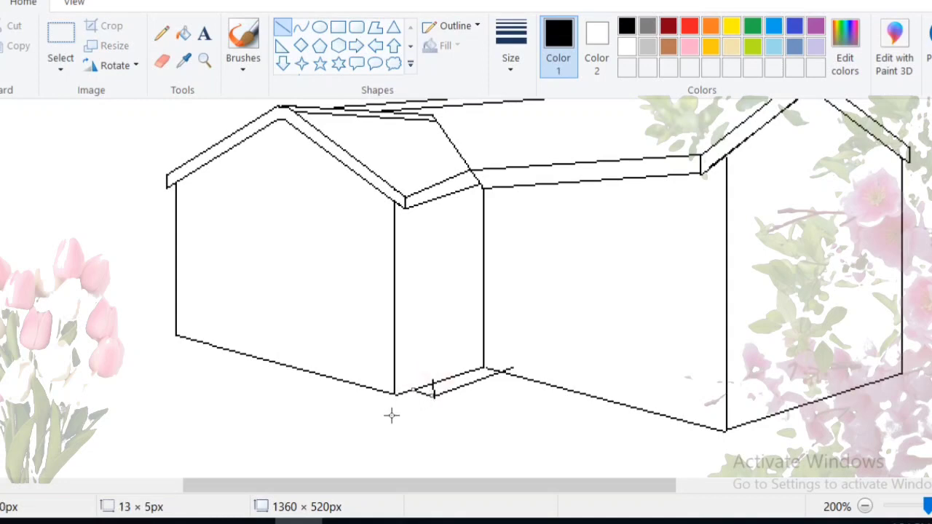
click(431, 370)
drag(433, 380, 414, 376)
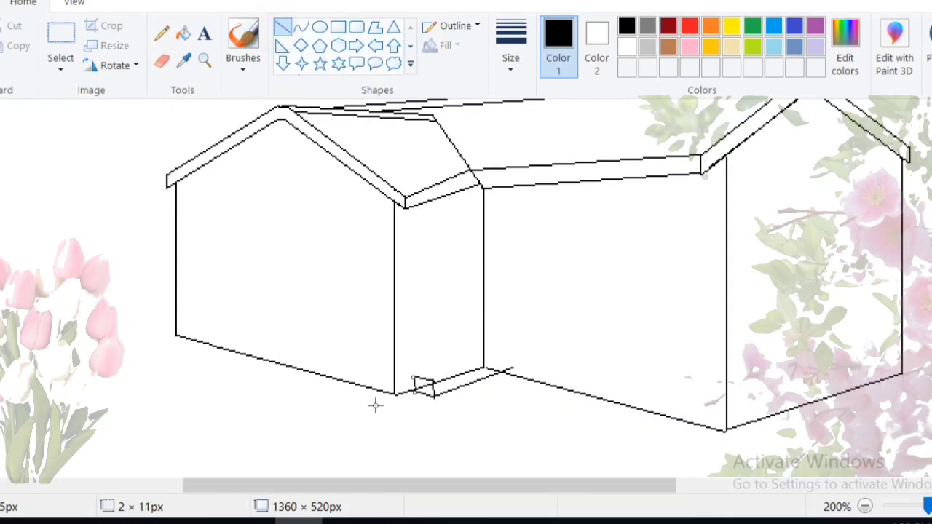
Erase the wall base lines crossing the doorstep and complete its top and far end with parallel sloping and short closing lines.
click(162, 60)
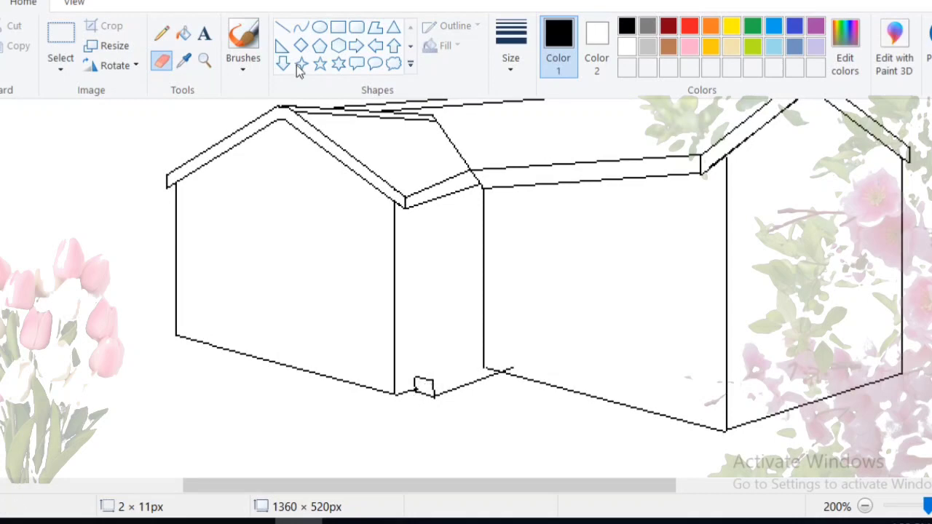
click(282, 27)
drag(432, 383, 512, 350)
scroll(414, 332, down, 1)
drag(415, 331, 483, 306)
click(162, 61)
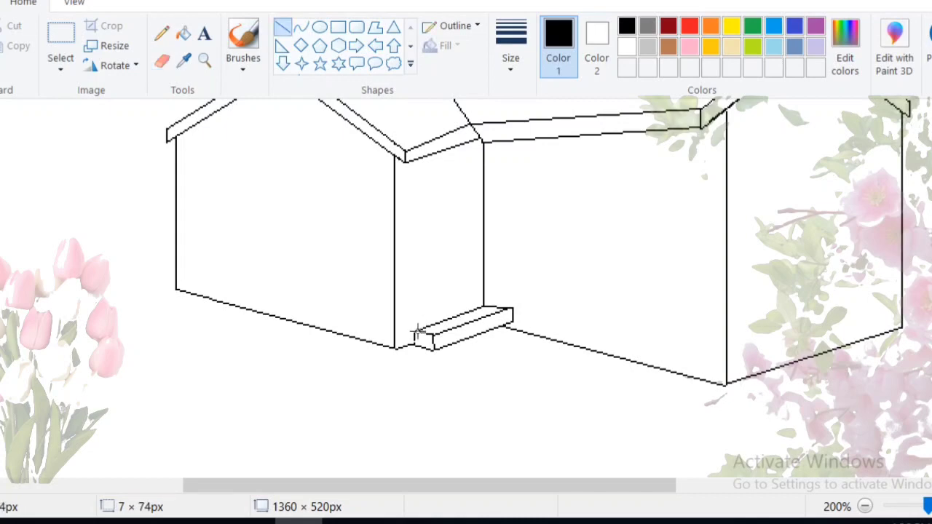
Draw two parallel vertical door jamb lines rising from the doorstep, extend the outer one, and trim its top end.
drag(418, 330, 418, 227)
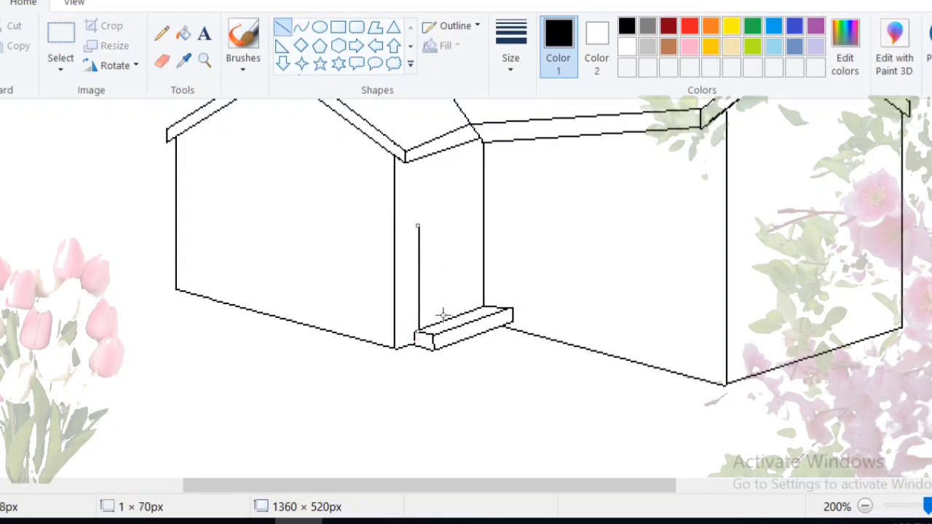
click(283, 29)
mouse_move(423, 329)
mouse_down()
mouse_move(421, 191)
mouse_move(426, 207)
mouse_up()
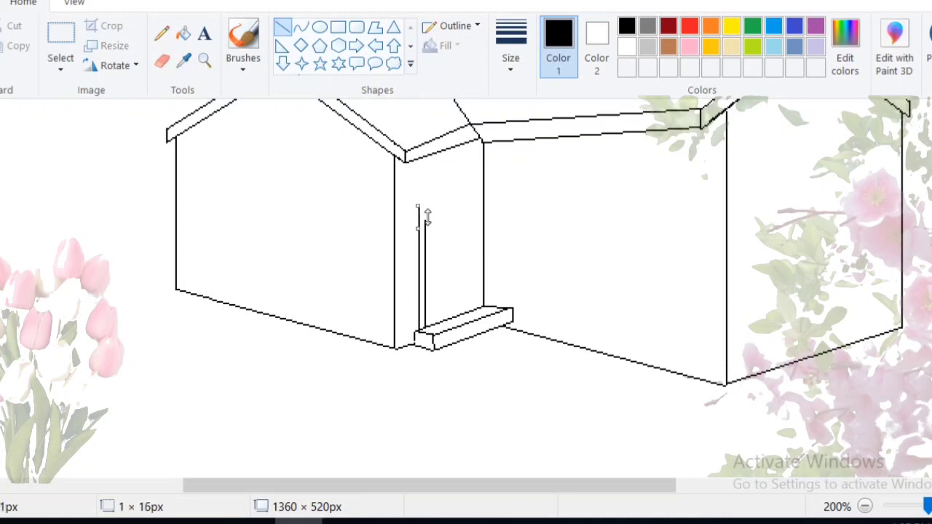
click(164, 65)
click(421, 208)
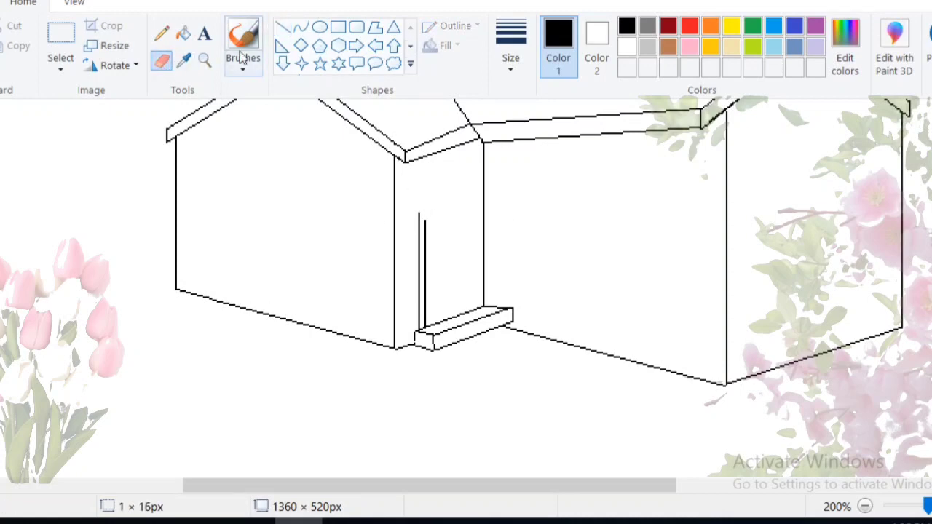
Close the top of the door frame with two parallel sloping lines to the inner corner, the upper one about 43 × 16 px.
click(282, 26)
mouse_move(419, 212)
mouse_down()
mouse_move(479, 211)
mouse_move(483, 190)
mouse_up()
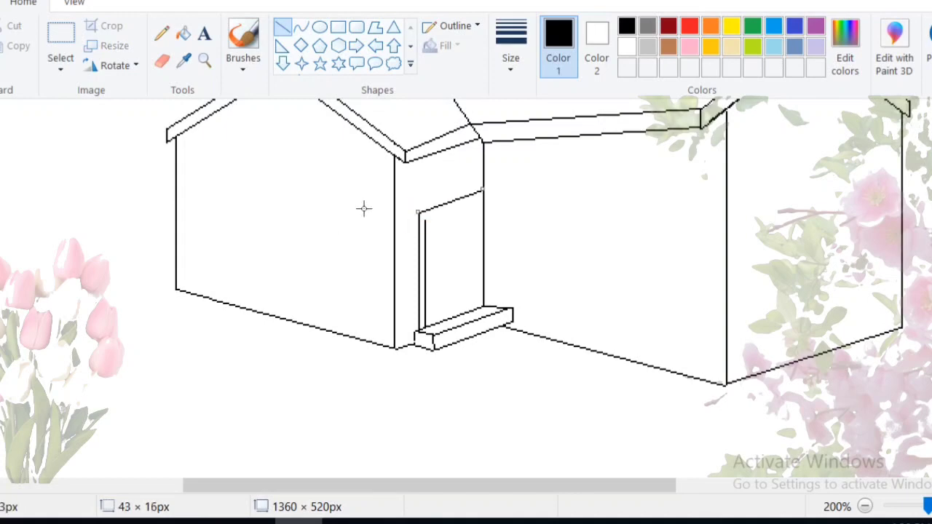
click(345, 203)
drag(426, 221, 482, 204)
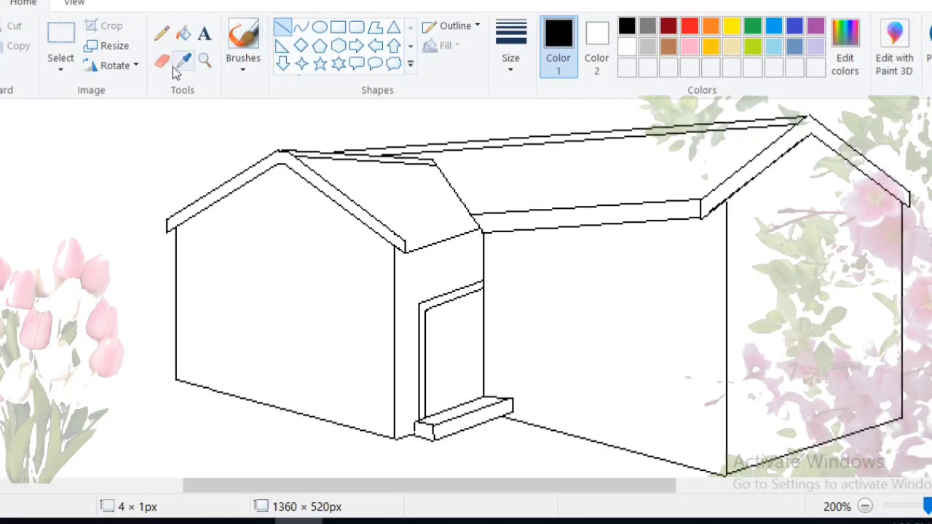
Erase the upper eave lines beside the inner corner and redraw them slightly lower, about 149 × 11 px and 47 × 15 px.
drag(481, 211, 692, 202)
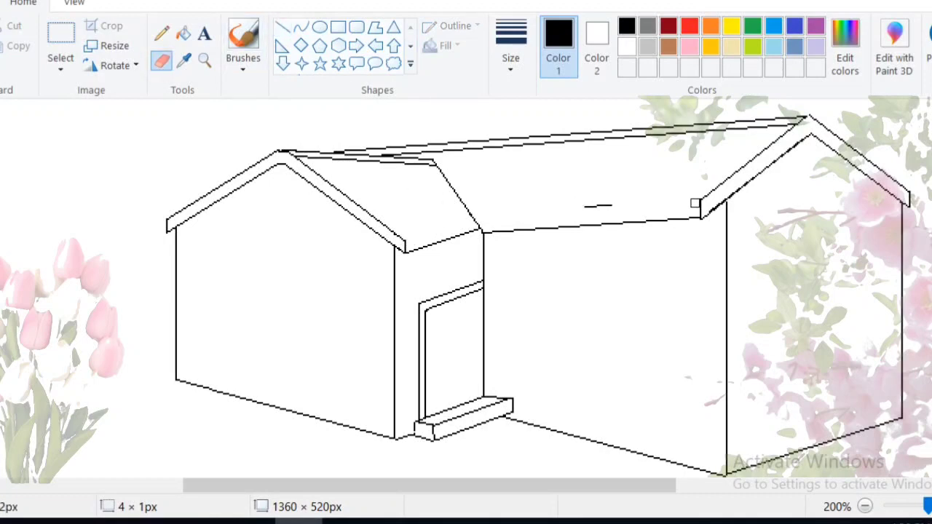
drag(609, 203, 571, 212)
click(282, 27)
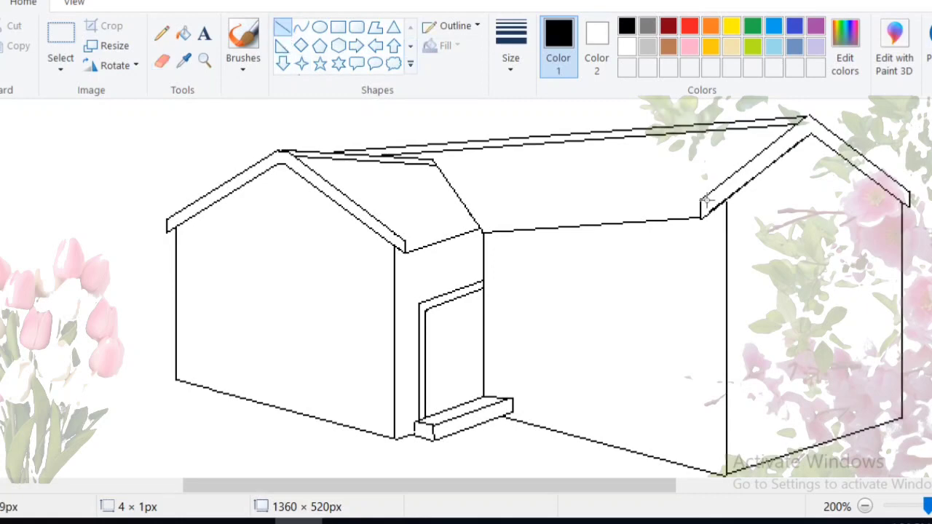
drag(700, 204, 472, 217)
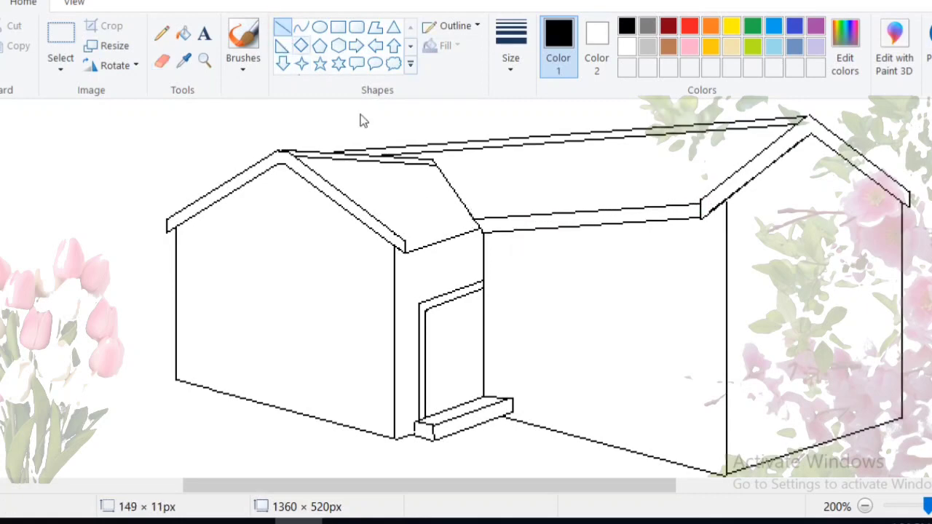
drag(405, 241, 475, 221)
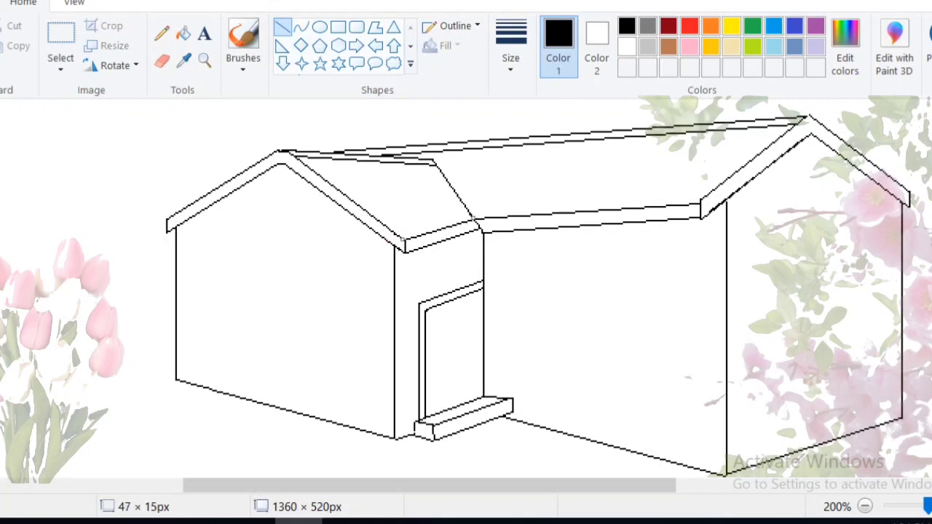
Divide the door opening into two panels with a vertical line from the frame's top to the doorstep.
scroll(369, 107, down, 2)
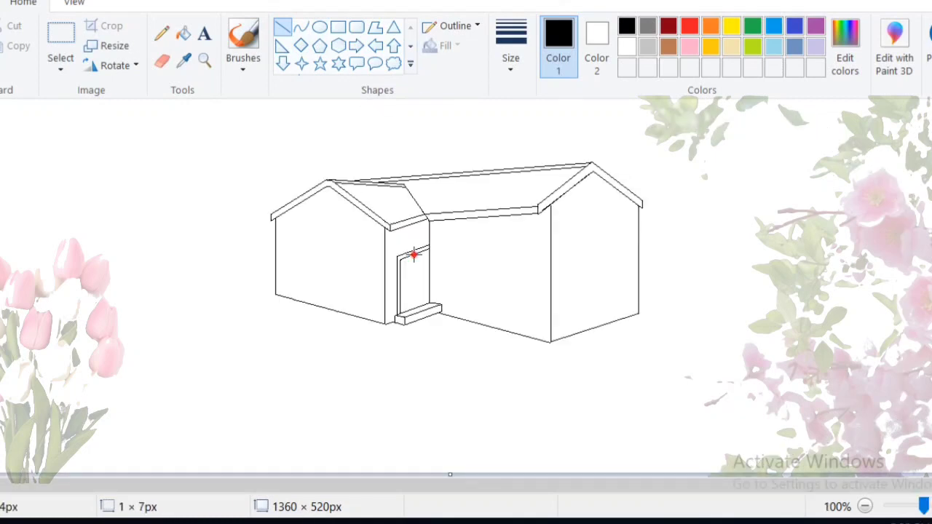
drag(413, 254, 428, 306)
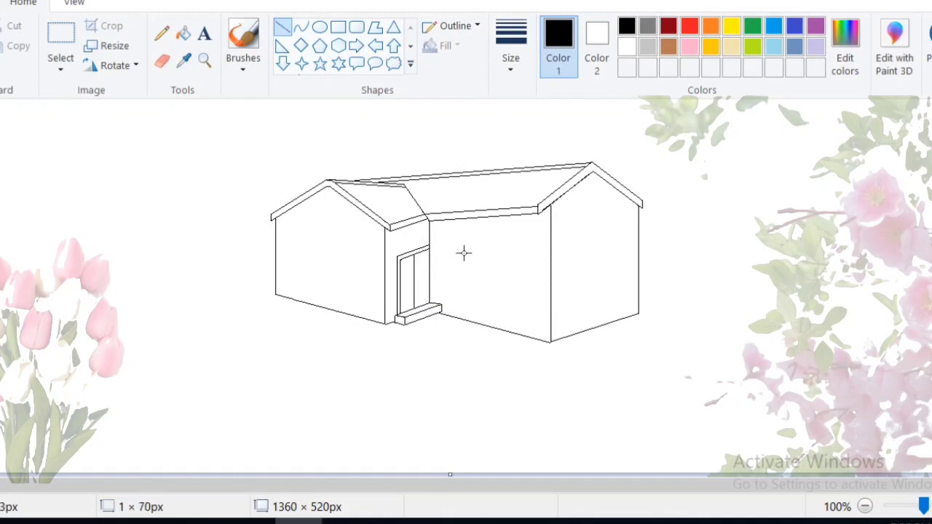
Draw a two-pane window about 59 px high on the wall beside the door and place a copy on the left wing's front wall.
drag(465, 246, 525, 248)
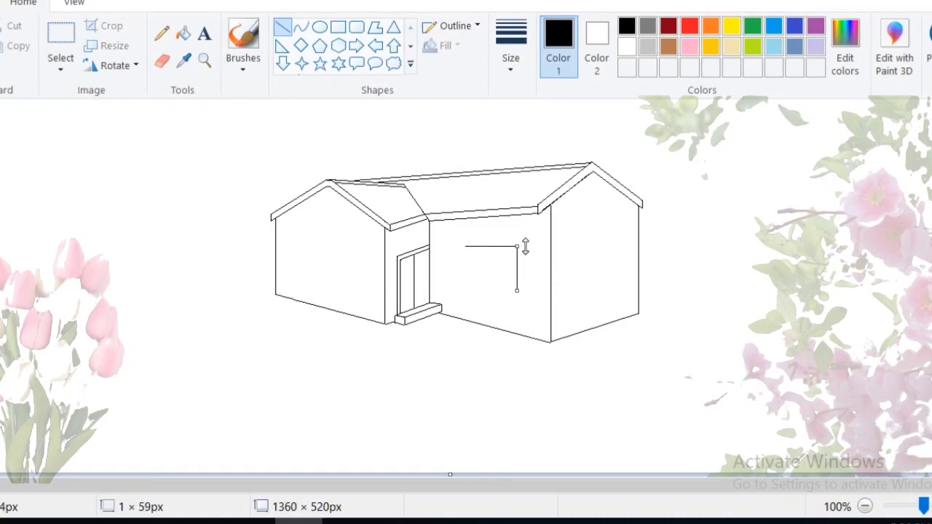
key(ctrl+v)
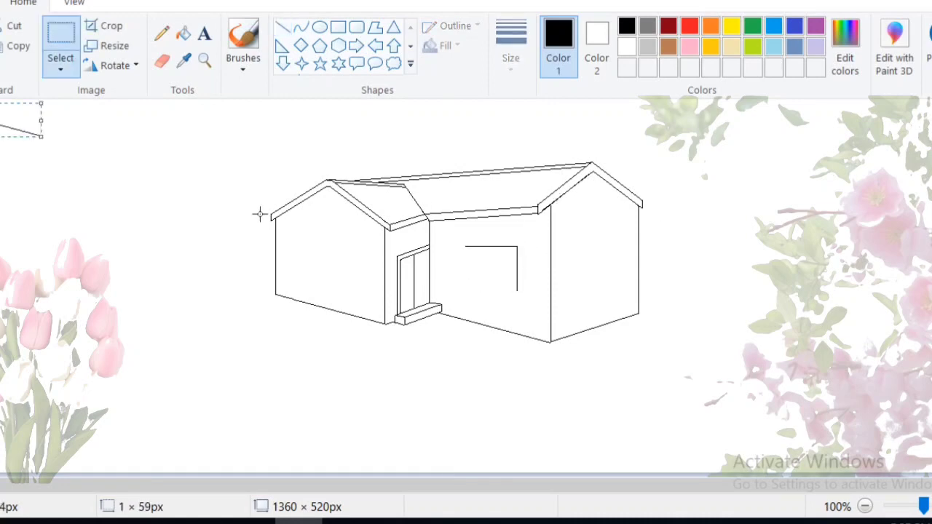
key(Delete)
click(282, 27)
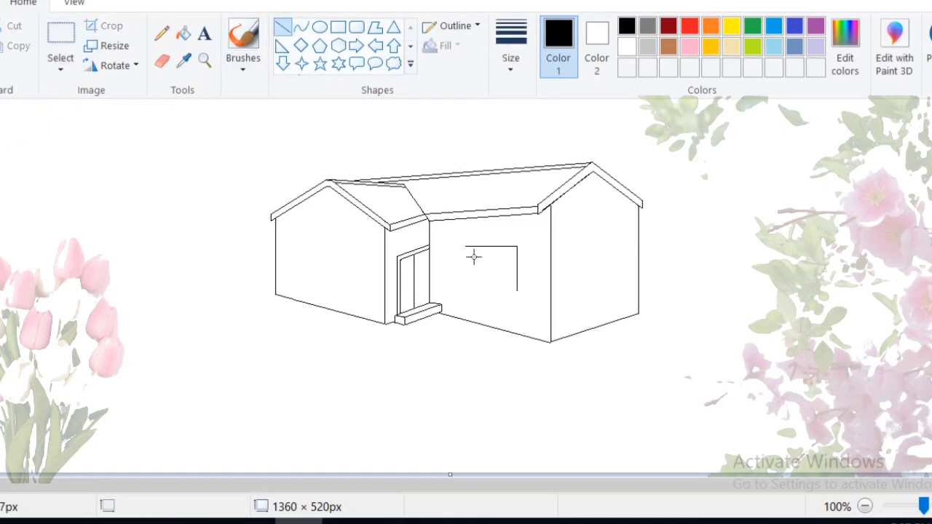
drag(465, 246, 466, 288)
key(ctrl+v)
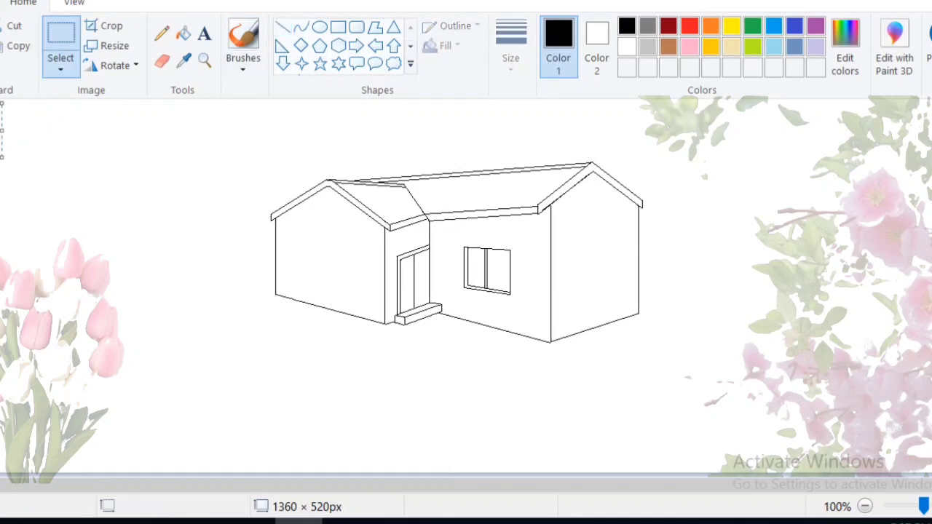
drag(10, 130, 330, 264)
Add a parallel line inside each eave board meeting at the inner corner, the short one about 51 × 16 px.
click(283, 27)
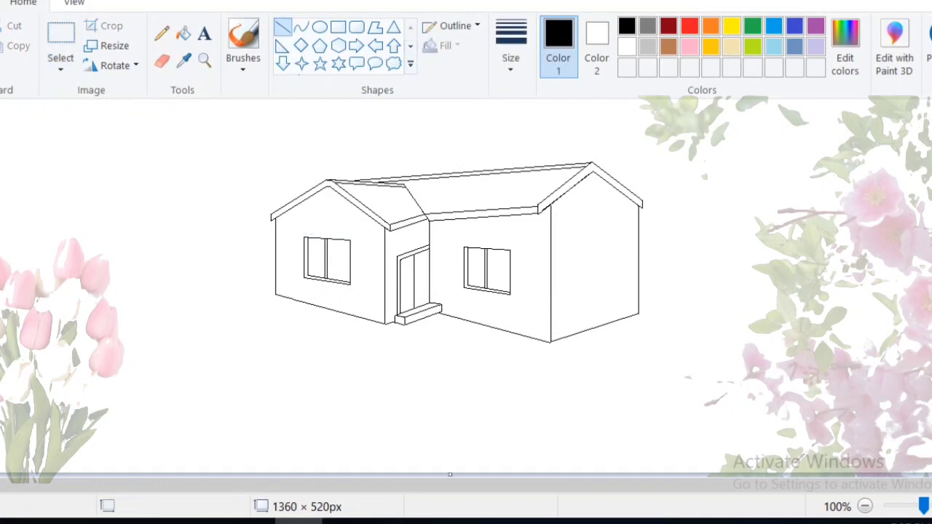
drag(391, 228, 427, 216)
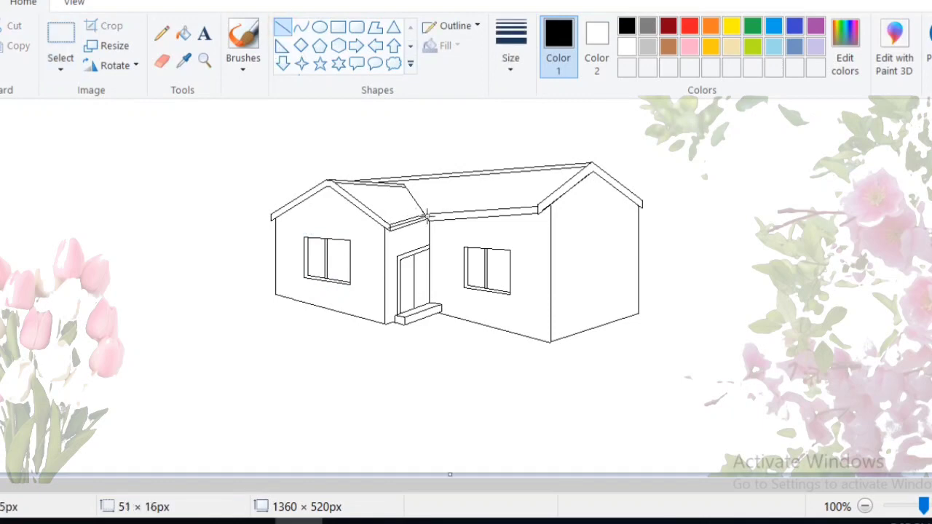
drag(538, 208, 433, 217)
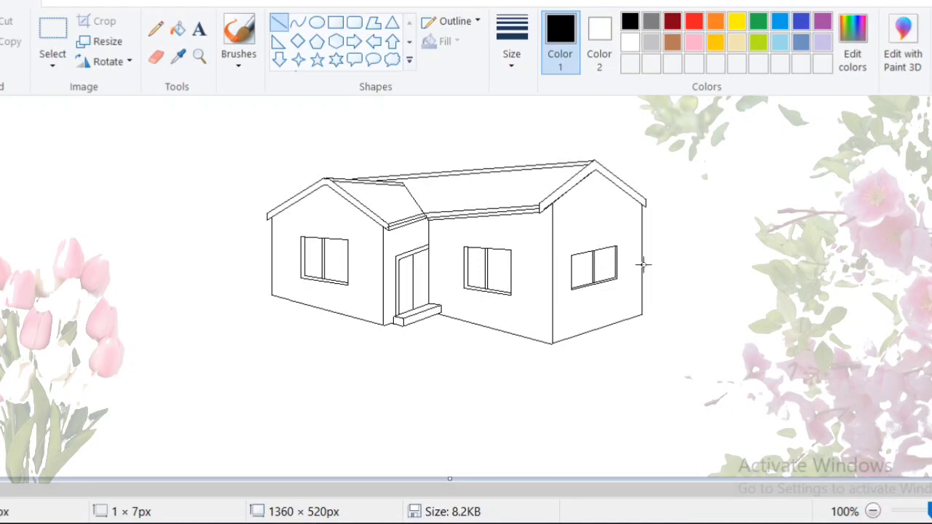
Draw a horizontal horizon line from each side of the house to the canvas edges and fill the ground dark green.
drag(642, 256, 931, 257)
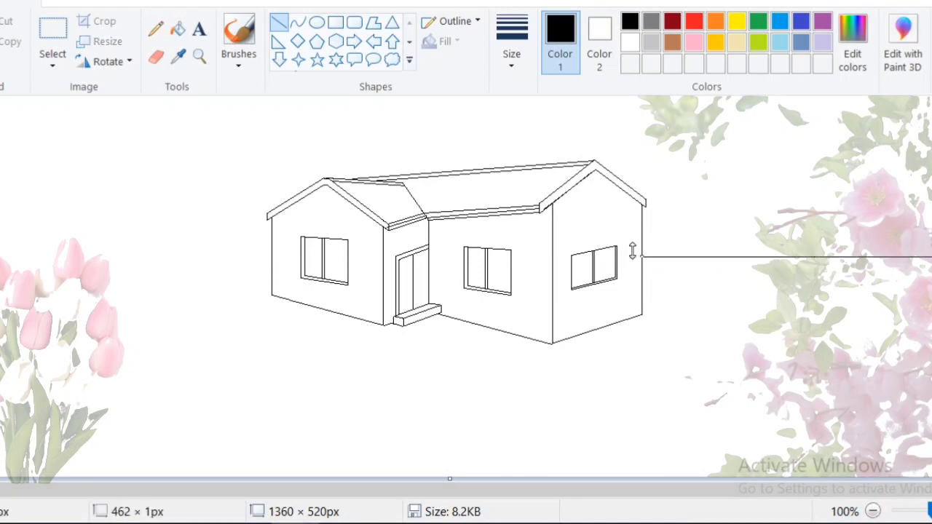
drag(271, 256, 0, 257)
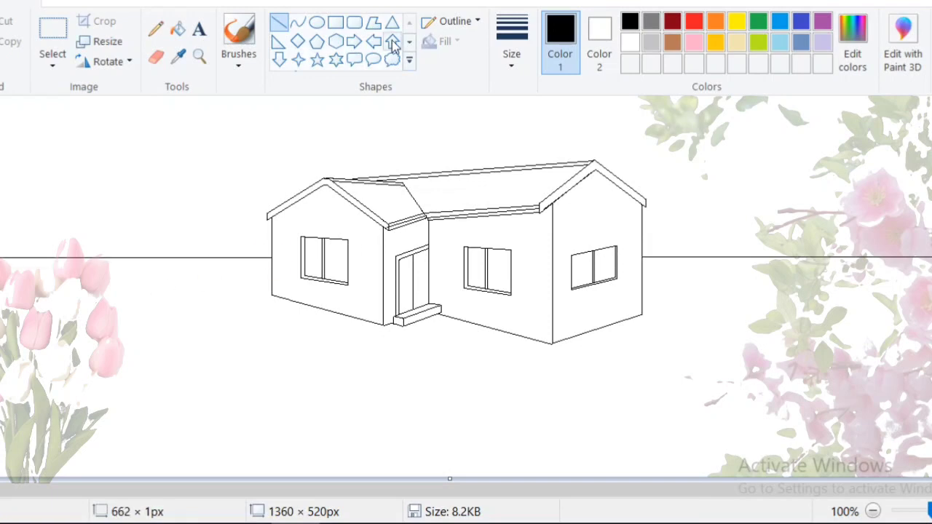
click(178, 28)
click(758, 21)
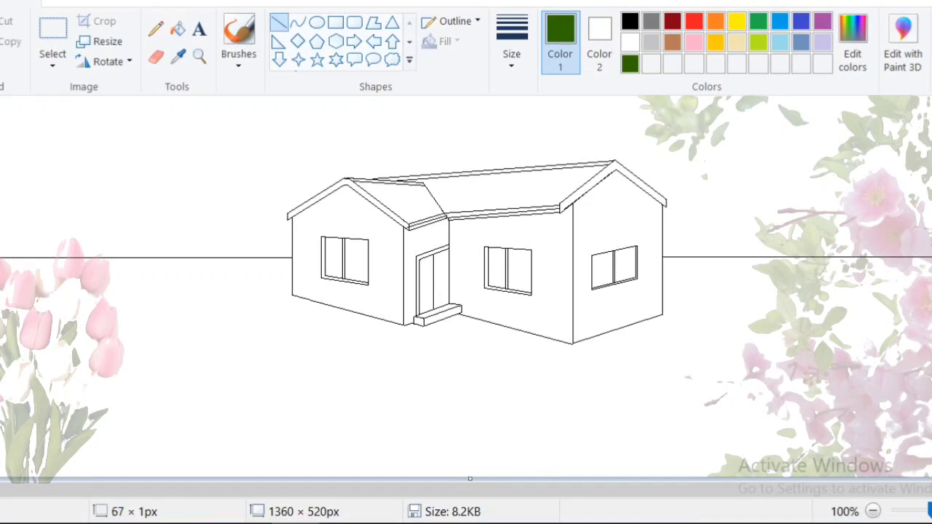
click(178, 28)
click(746, 286)
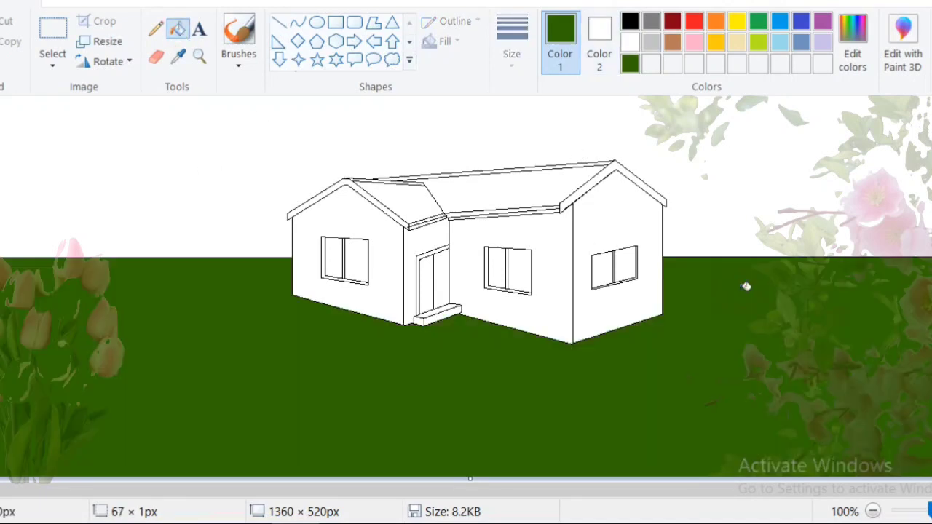
Draw a triangular shadow about 57 px wide on the ground beside the left wing's outer corner and fill it black.
click(630, 21)
click(279, 22)
mouse_move(292, 294)
mouse_down()
mouse_move(267, 297)
mouse_move(250, 286)
mouse_up()
click(292, 277)
click(178, 28)
click(280, 286)
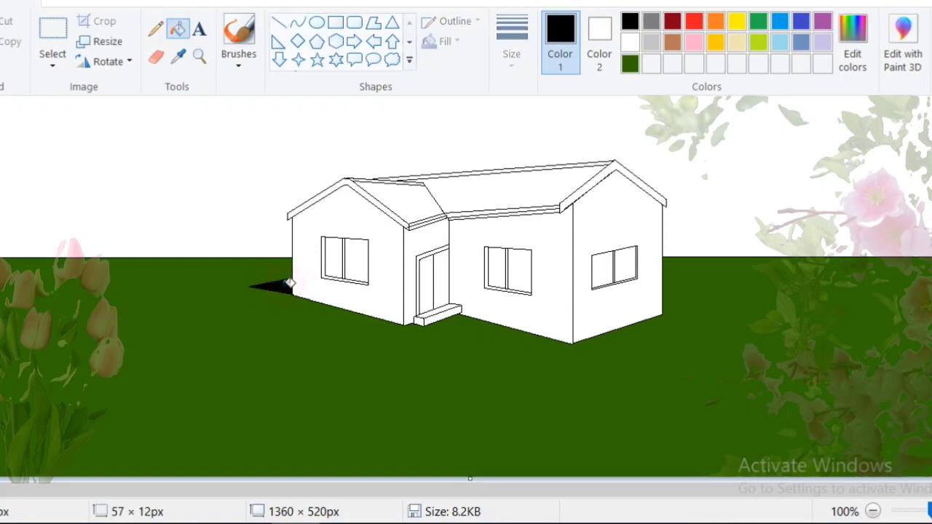
Fill the sky above the horizon with light blue.
click(780, 41)
click(778, 153)
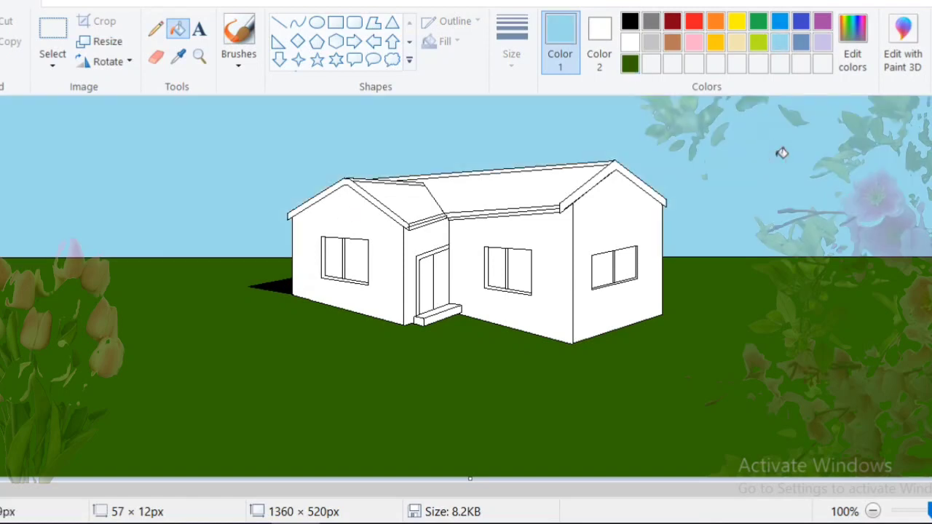
Mix a deeper orange by lowering the luminosity of the palette orange and fill the house's four visible walls with it.
click(716, 22)
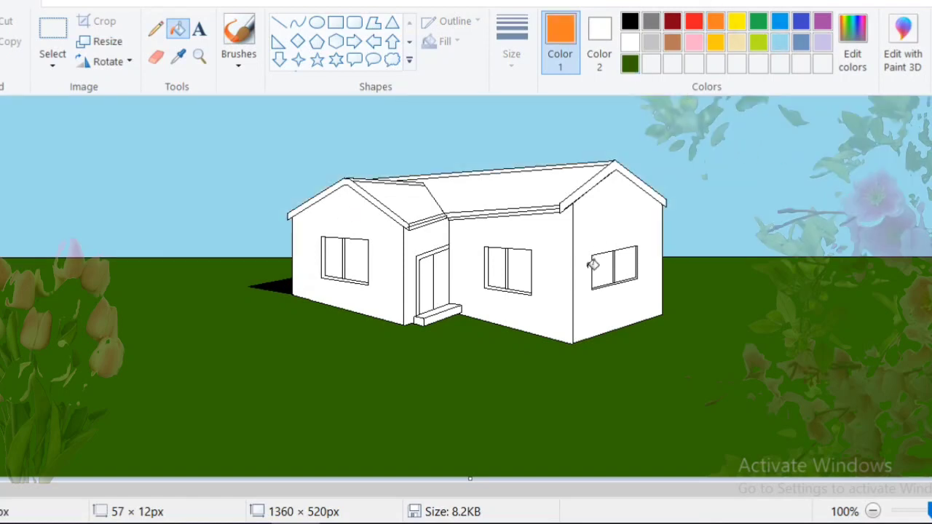
click(602, 236)
click(849, 44)
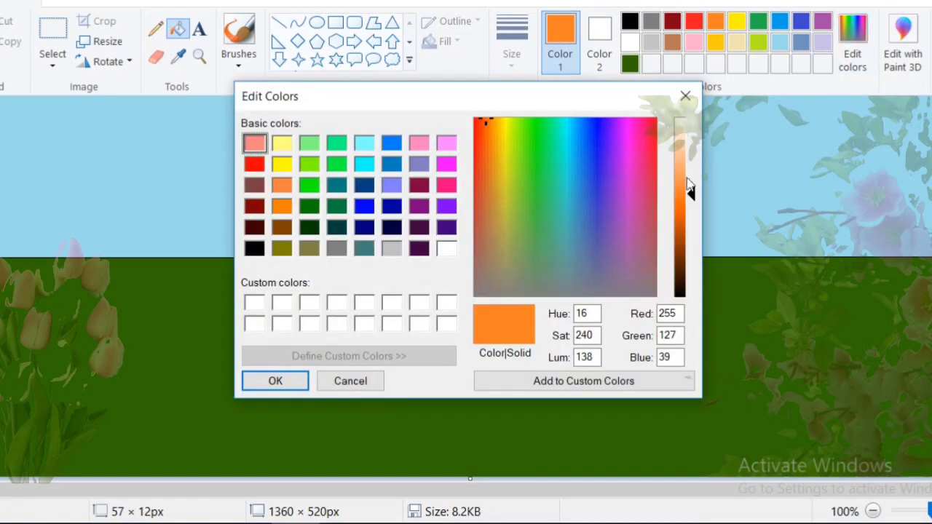
drag(691, 191, 692, 213)
key(Return)
click(578, 200)
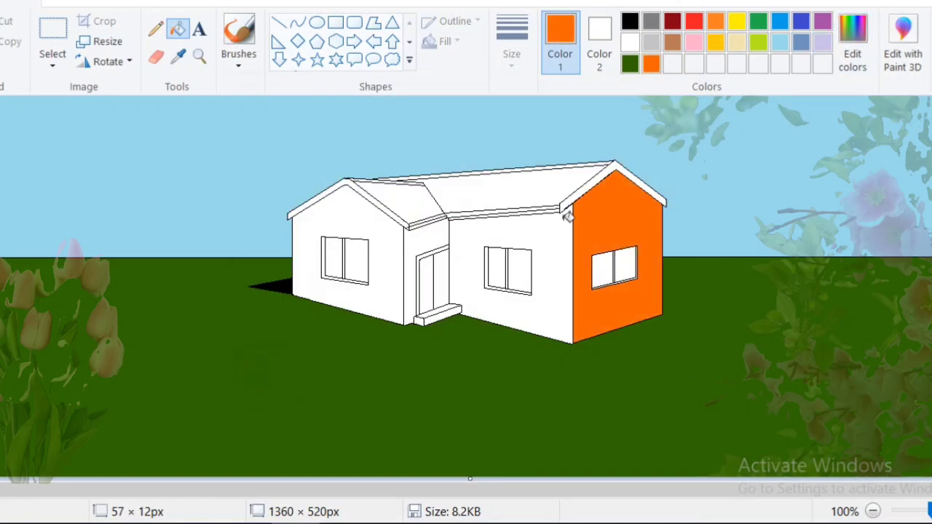
click(565, 220)
click(381, 256)
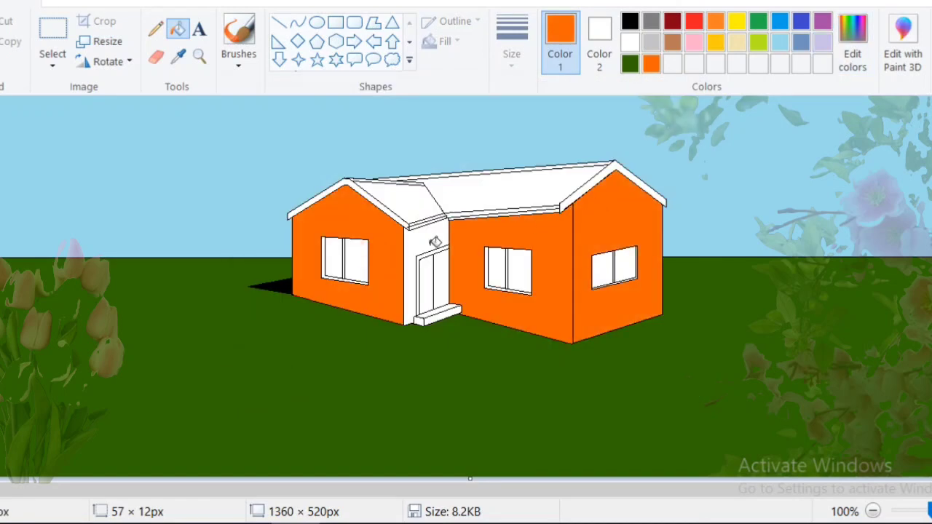
click(418, 236)
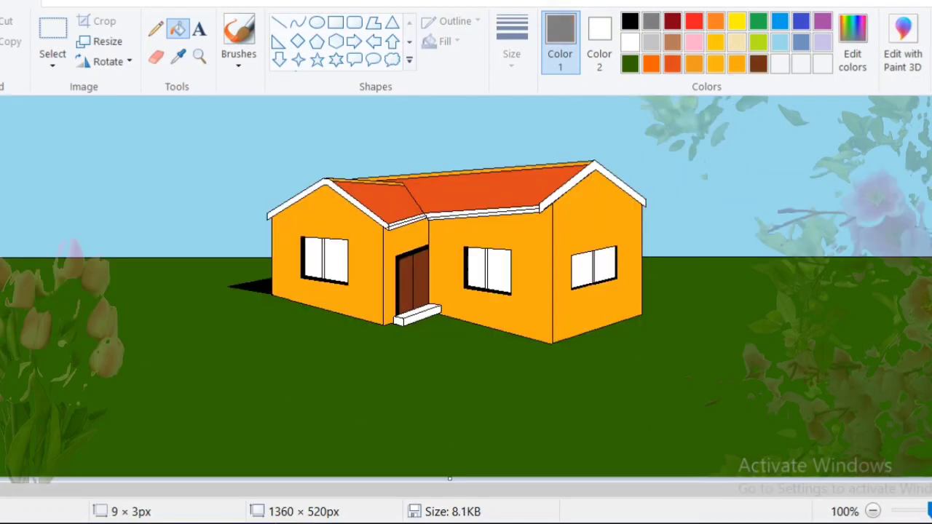
Fill all six panes of the three windows with dark gray.
click(604, 262)
click(583, 268)
click(500, 269)
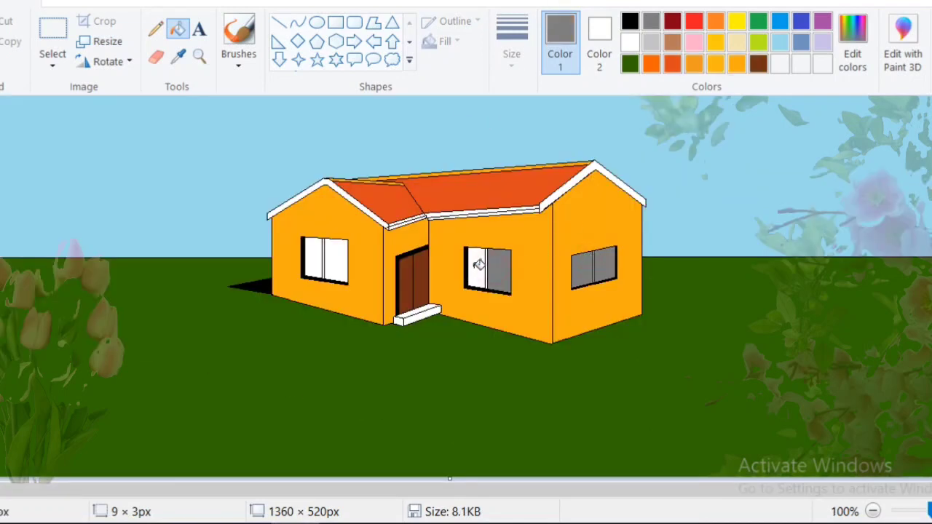
click(477, 268)
click(339, 262)
click(315, 256)
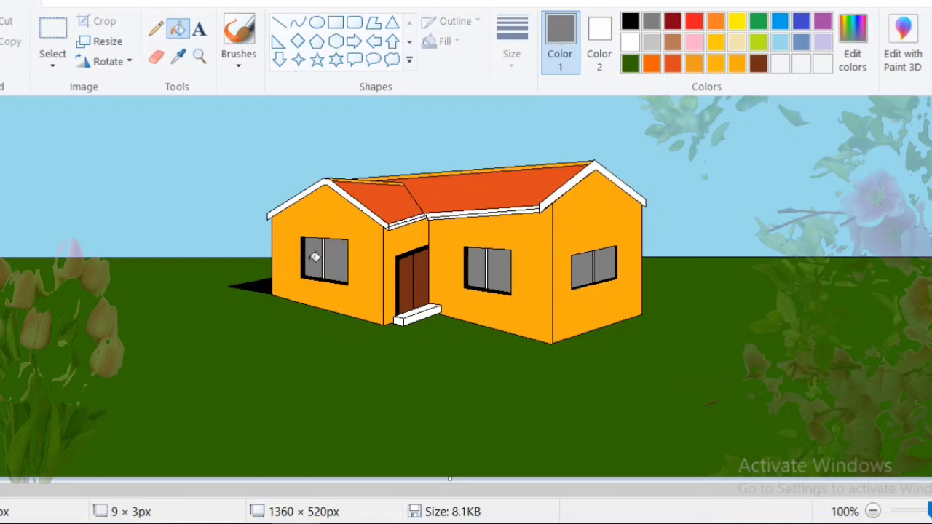
Fill the white dividers between the window panes with black.
key(ctrl+Page_Up)
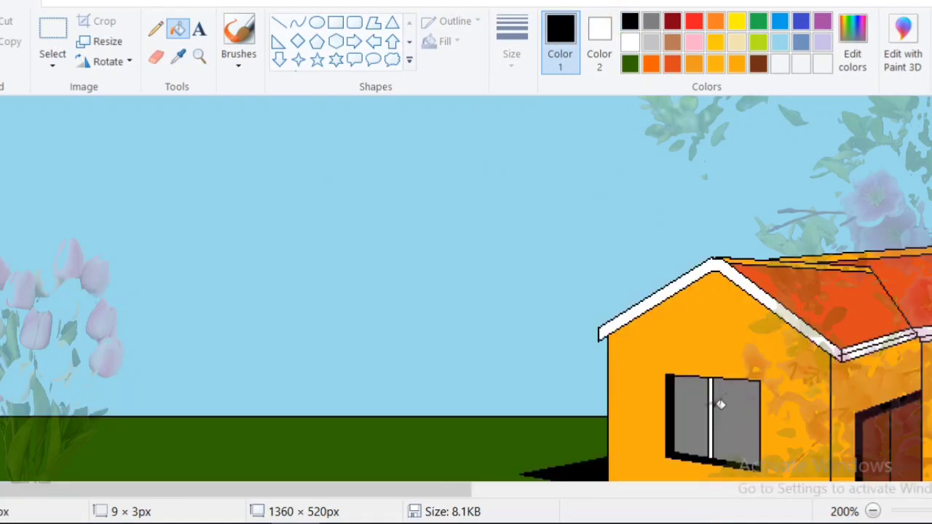
click(720, 405)
key(ctrl+z)
key(ctrl+Page_Up)
drag(255, 500, 546, 495)
scroll(375, 250, down, 4)
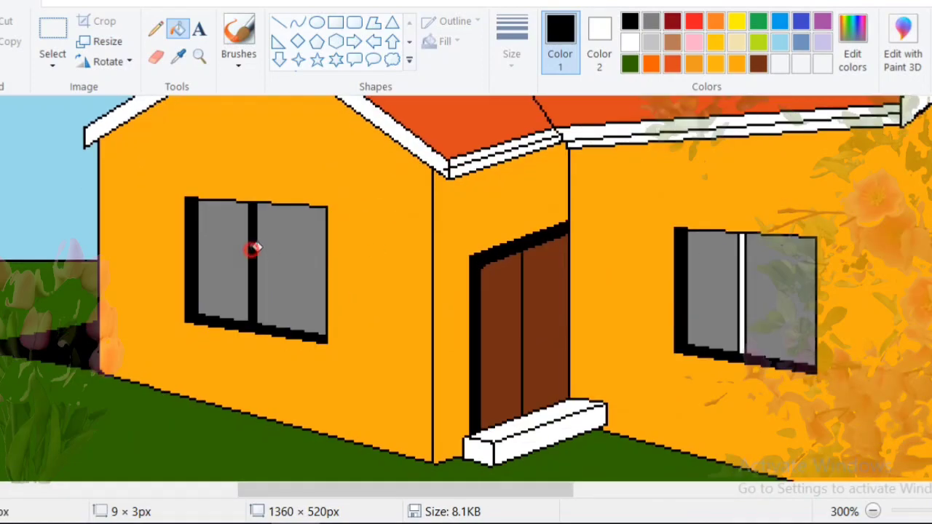
drag(531, 496, 670, 495)
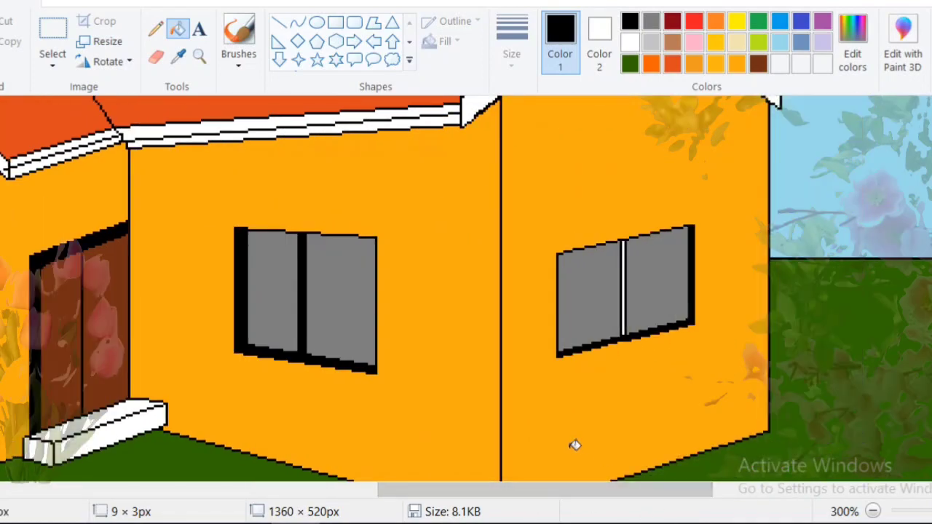
key(ctrl+Page_Down)
key(ctrl+Page_Down)
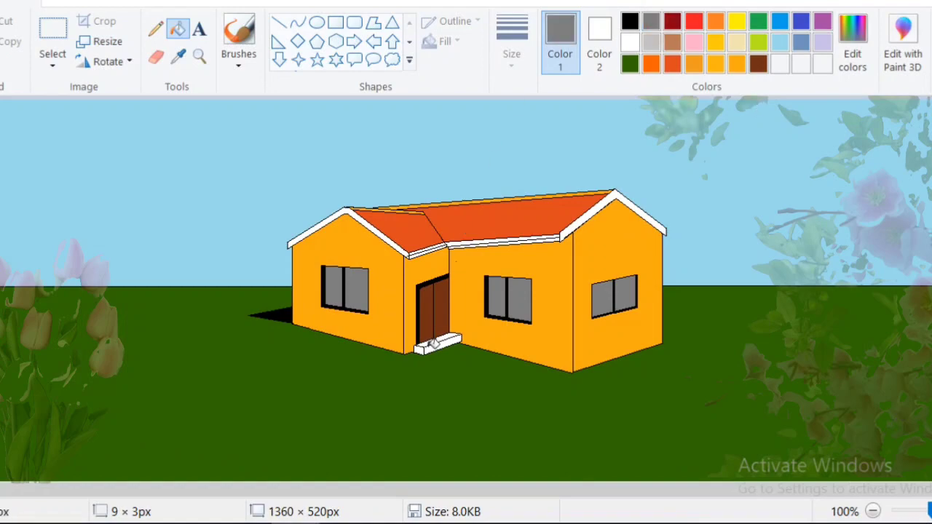